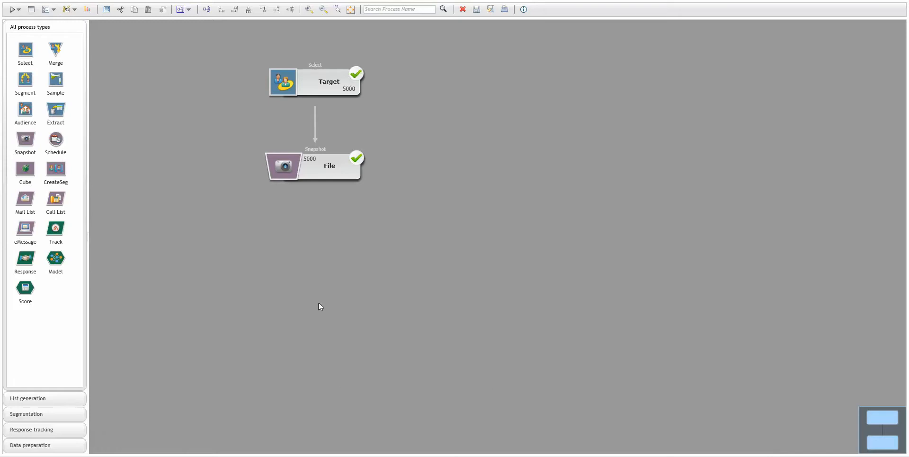
- Review the export destination and fields configured in the File snapshot process
{"action": "double_click", "coordinate": [308, 178]}
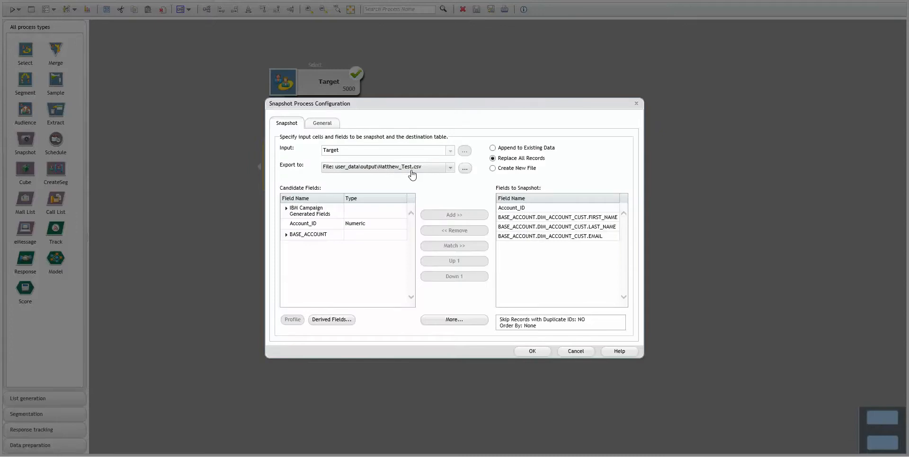
{"action": "left_click", "coordinate": [567, 355]}
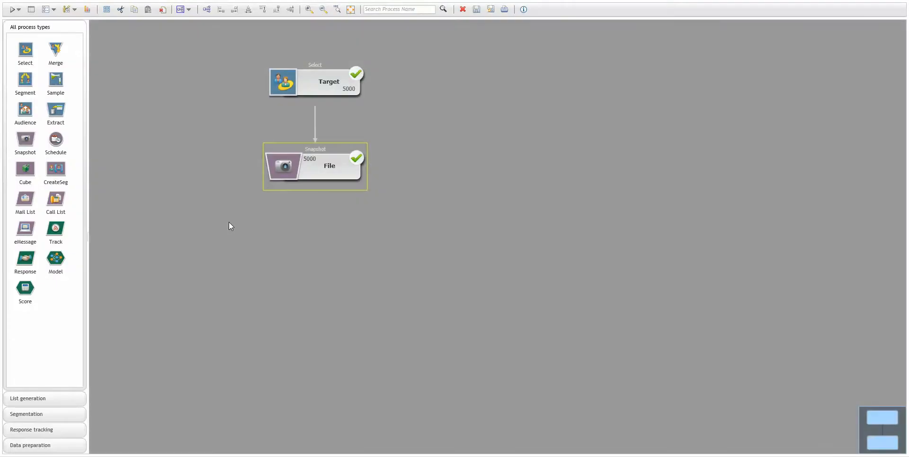
{"action": "left_click", "coordinate": [229, 223]}
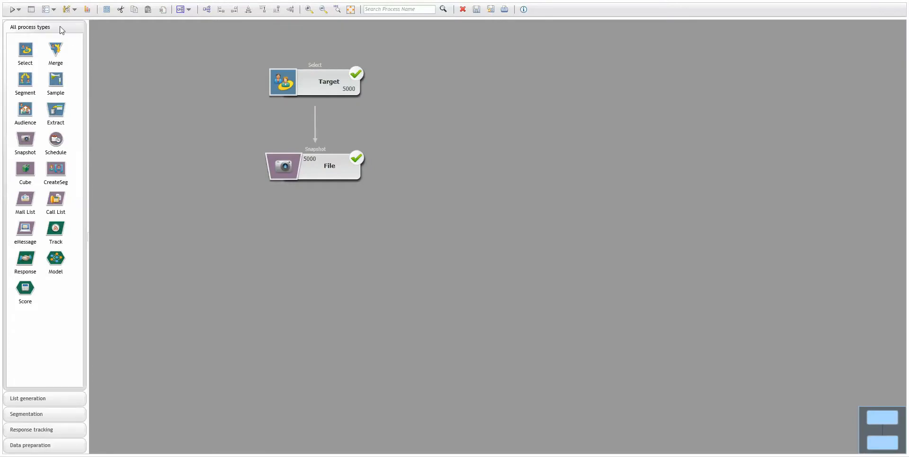
- Add a user variable named date_time with the data type None
{"action": "left_click", "coordinate": [48, 11]}
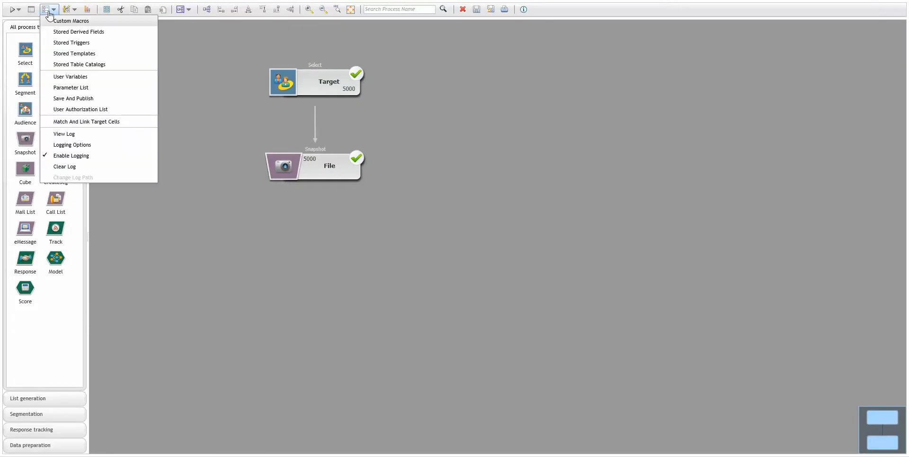
{"action": "left_click", "coordinate": [57, 77]}
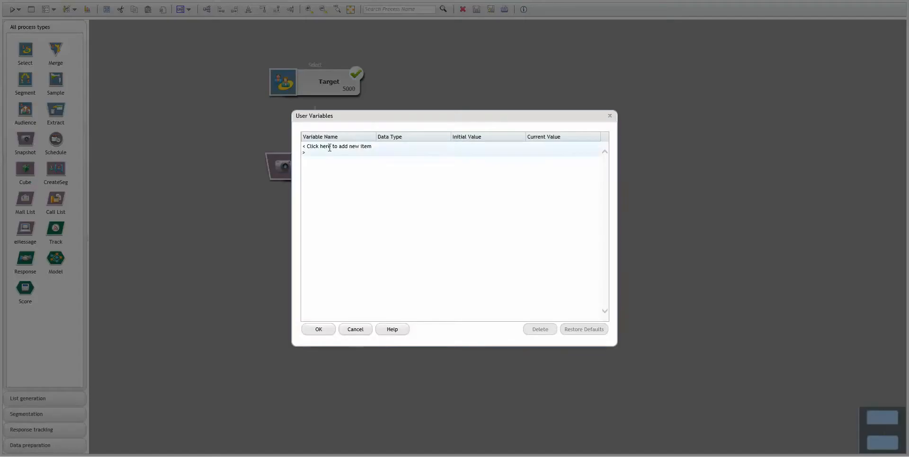
{"action": "left_click", "coordinate": [329, 147]}
{"action": "type", "text": "DAT"}
{"action": "key", "text": "BackSpace"}
{"action": "key", "text": "BackSpace"}
{"action": "key", "text": "BackSpace"}
{"action": "type", "text": "date"}
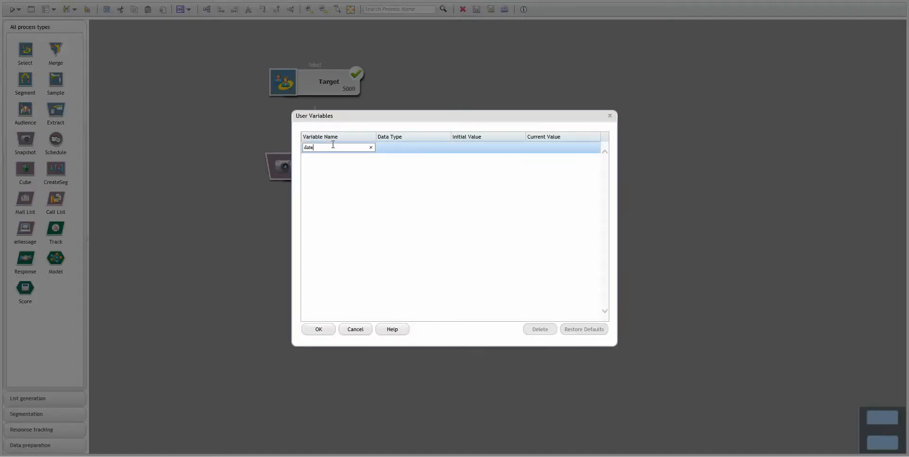
{"action": "type", "text": "_time"}
{"action": "left_click", "coordinate": [391, 150]}
{"action": "left_click", "coordinate": [391, 149]}
{"action": "left_click", "coordinate": [396, 158]}
{"action": "left_click", "coordinate": [470, 148]}
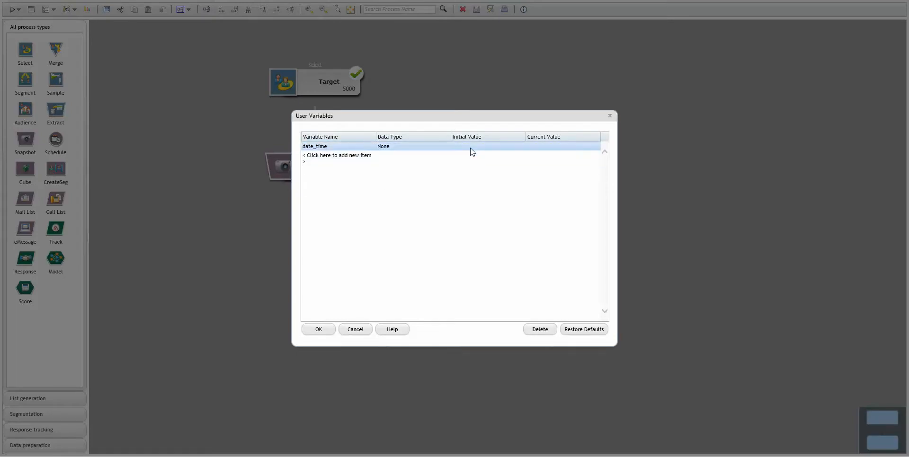
- Set the date_time variable's initial value to YYYYMMDD_HHMMSS and save the user variables
{"action": "left_click", "coordinate": [485, 146]}
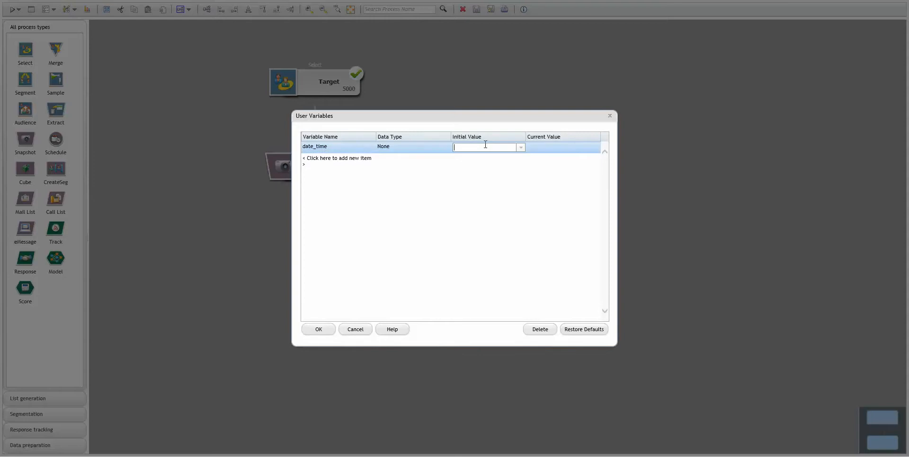
{"action": "type", "text": "YYYYMMDD"}
{"action": "type", "text": "_HHMMSS"}
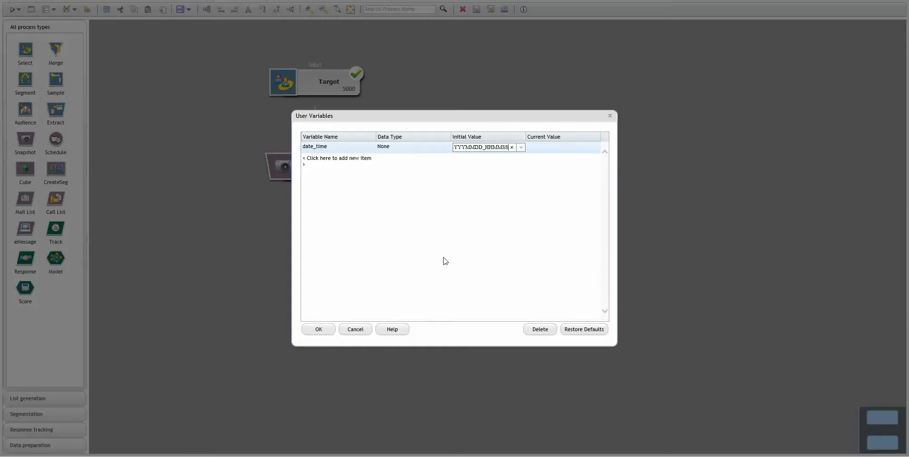
{"action": "left_click", "coordinate": [318, 327]}
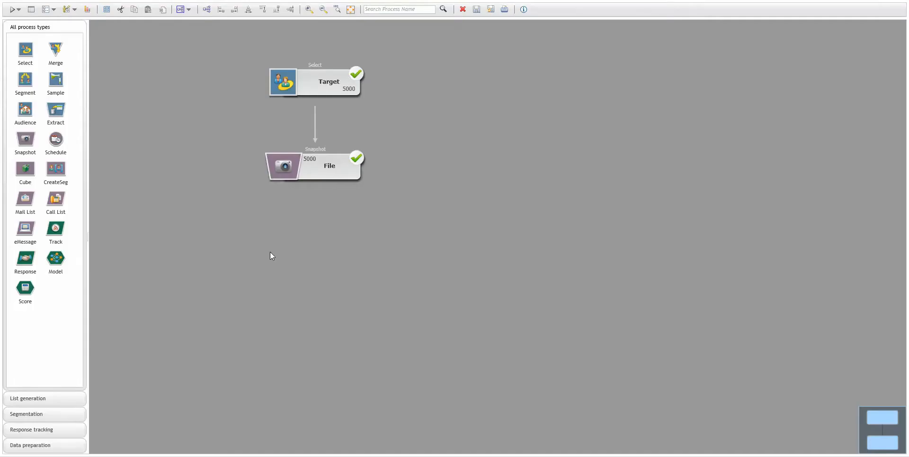
- Add a Select process beside the existing Target and File flow and start creating a derived field in it
{"action": "left_click_drag", "start_coordinate": [25, 48], "coordinate": [151, 174]}
{"action": "double_click", "coordinate": [151, 173]}
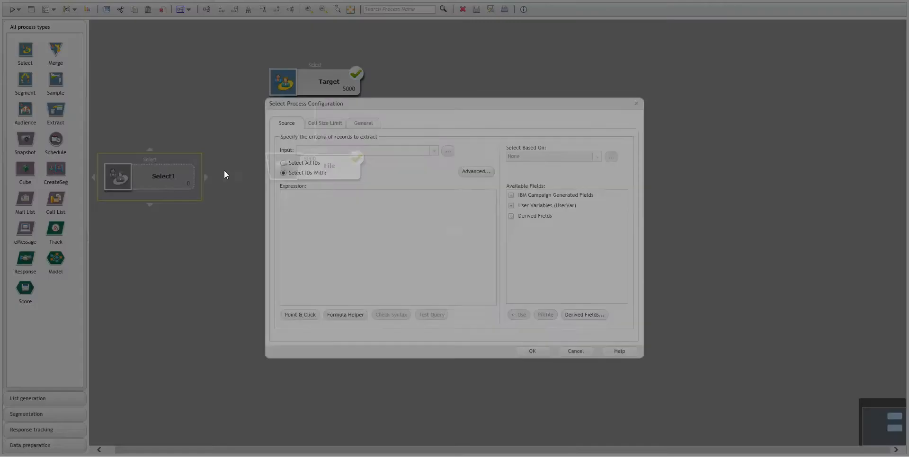
{"action": "left_click", "coordinate": [590, 321]}
- Define a persistent derived field named UserVar.date_time with the expression CURRENT_DATE(DT_DELIM_Y_M_D)
{"action": "left_click", "coordinate": [406, 153]}
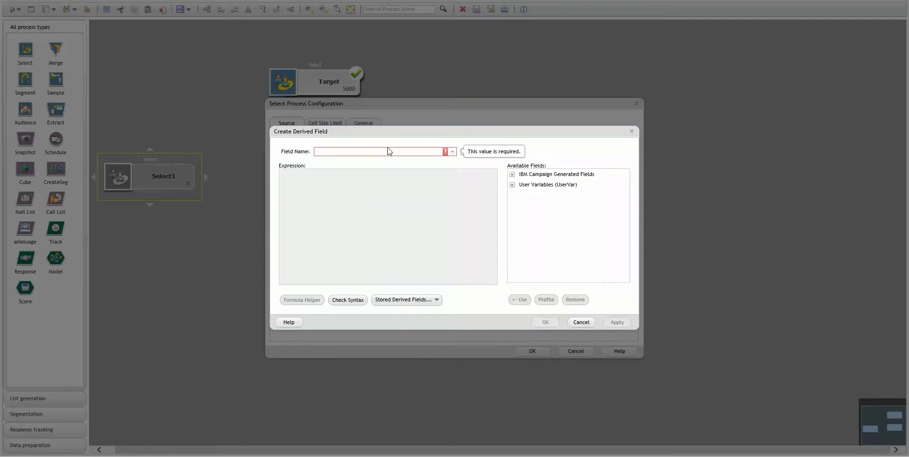
{"action": "type", "text": "U"}
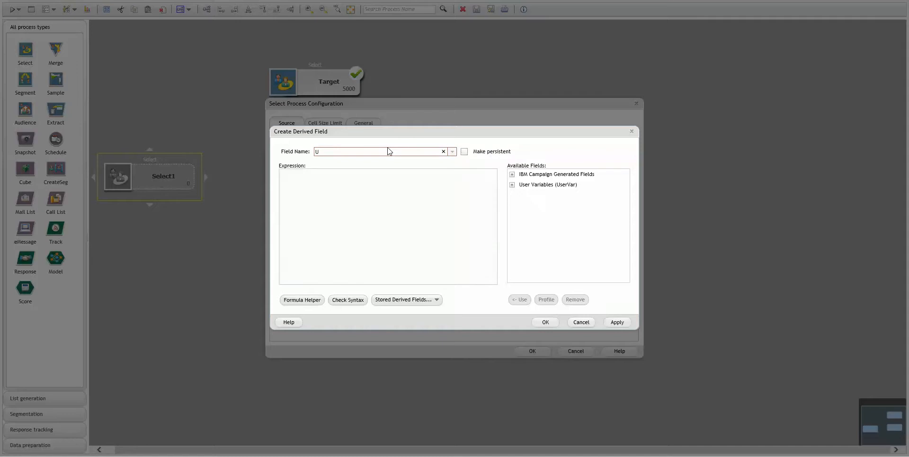
{"action": "type", "text": "serVar.date_time"}
{"action": "left_click", "coordinate": [464, 152]}
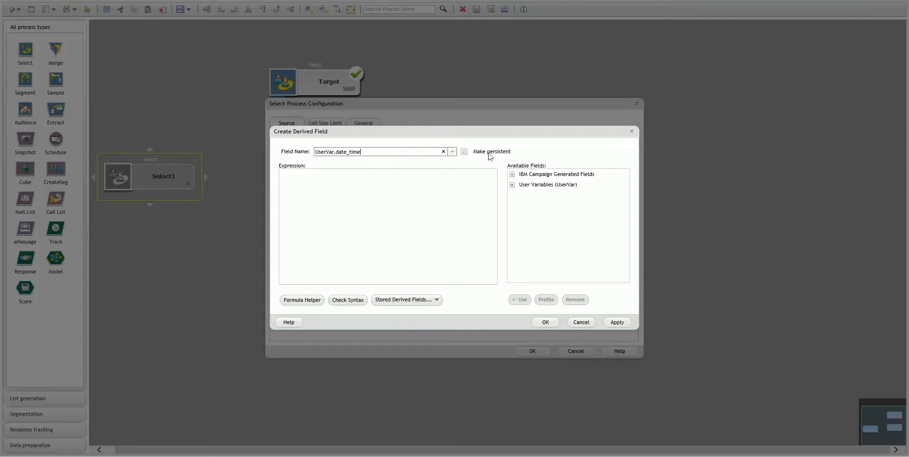
{"action": "left_click", "coordinate": [453, 185]}
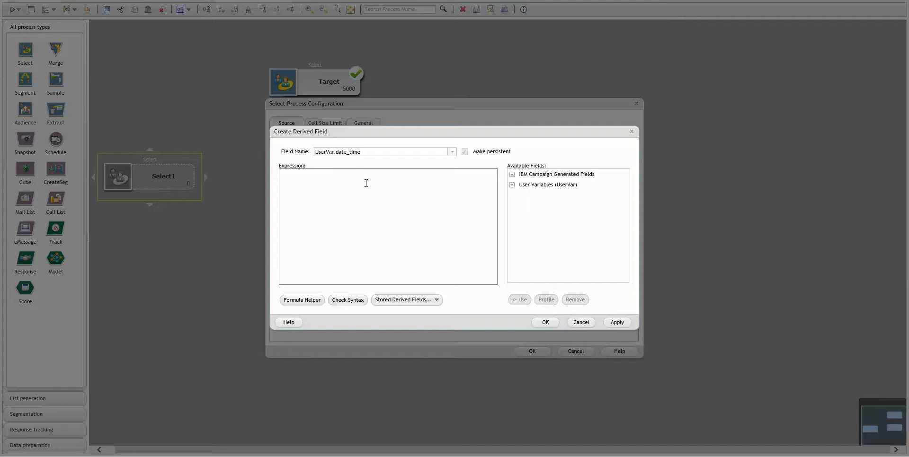
{"action": "type", "text": "CURRENT_DATE(DT_DELIM_Y_M_D"}
- Look up the CURRENT_DATE macro's description in the Formula Helper, keeping the expression in view
{"action": "left_click", "coordinate": [302, 302]}
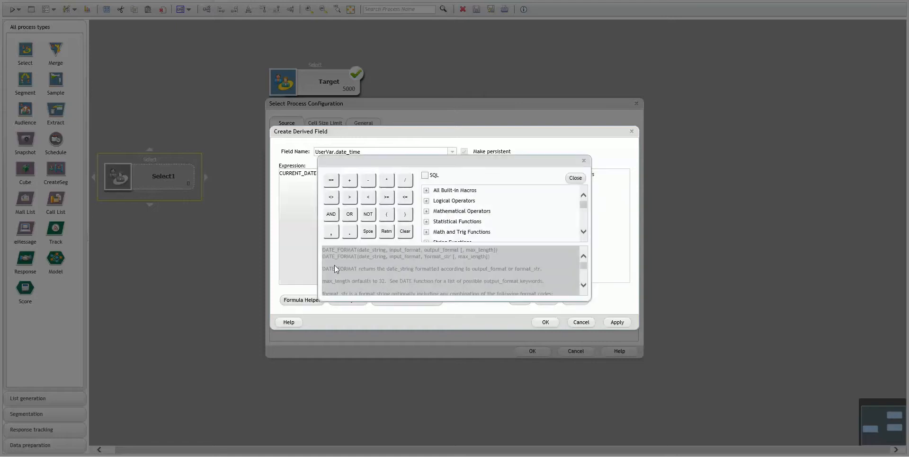
{"action": "left_click_drag", "start_coordinate": [425, 164], "coordinate": [417, 317]}
{"action": "left_click_drag", "start_coordinate": [578, 358], "coordinate": [578, 364]}
{"action": "left_click", "coordinate": [469, 346]}
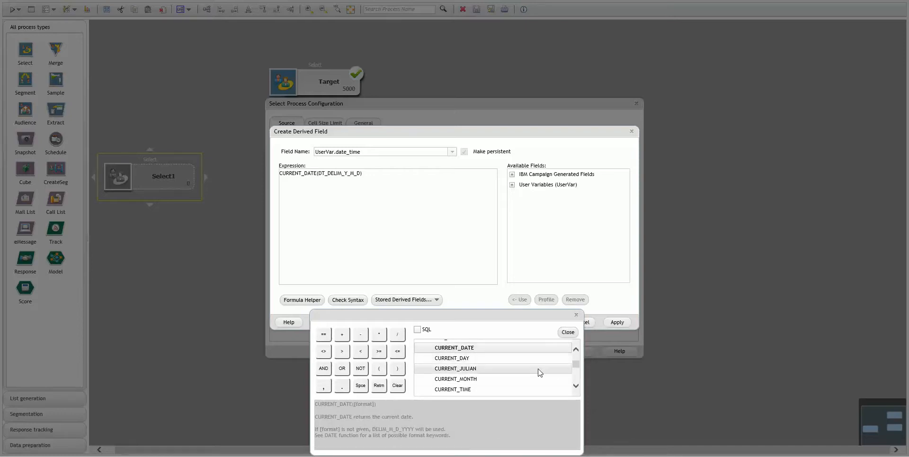
- Read the DATE macro's format keywords through to the DT_DELIM entries and close the Formula Helper
{"action": "left_click", "coordinate": [575, 386]}
{"action": "left_click", "coordinate": [576, 386]}
{"action": "left_click", "coordinate": [576, 386]}
{"action": "left_click", "coordinate": [576, 387]}
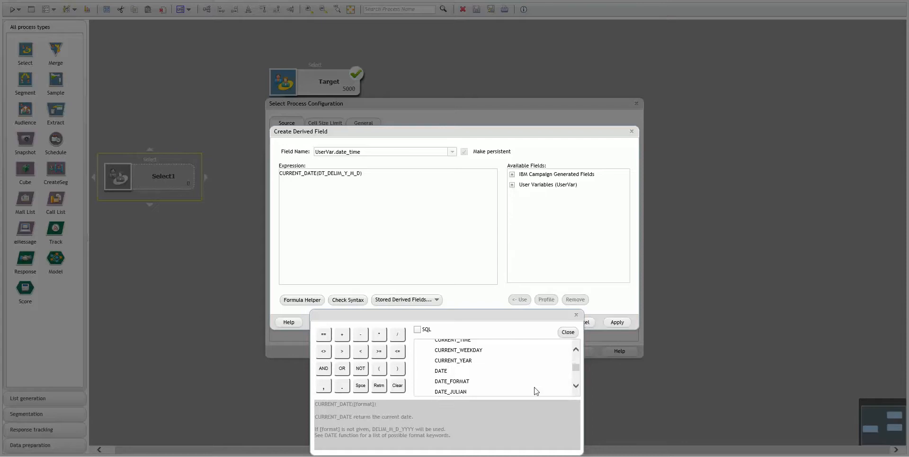
{"action": "left_click", "coordinate": [450, 373]}
{"action": "left_click_drag", "start_coordinate": [574, 422], "coordinate": [577, 423]}
{"action": "scroll", "coordinate": [323, 417], "scroll_direction": "down", "scroll_amount": 3}
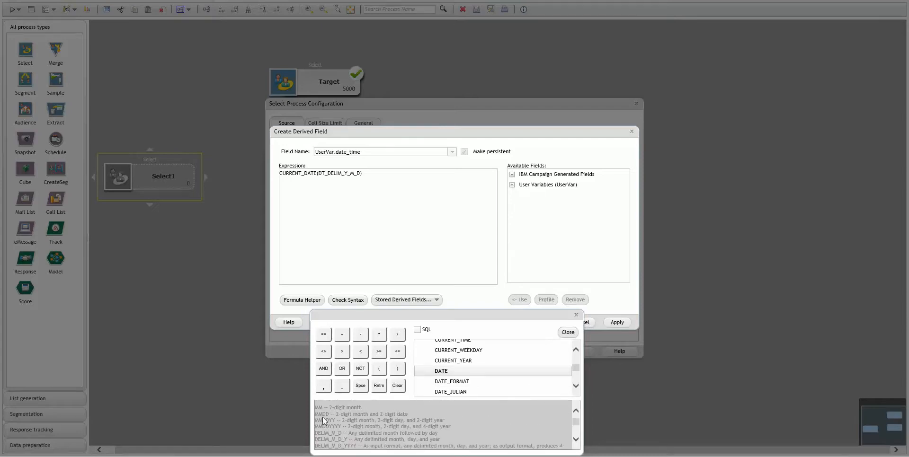
{"action": "scroll", "coordinate": [325, 418], "scroll_direction": "down", "scroll_amount": 1}
{"action": "scroll", "coordinate": [357, 415], "scroll_direction": "down", "scroll_amount": 5}
{"action": "scroll", "coordinate": [335, 410], "scroll_direction": "down", "scroll_amount": 6}
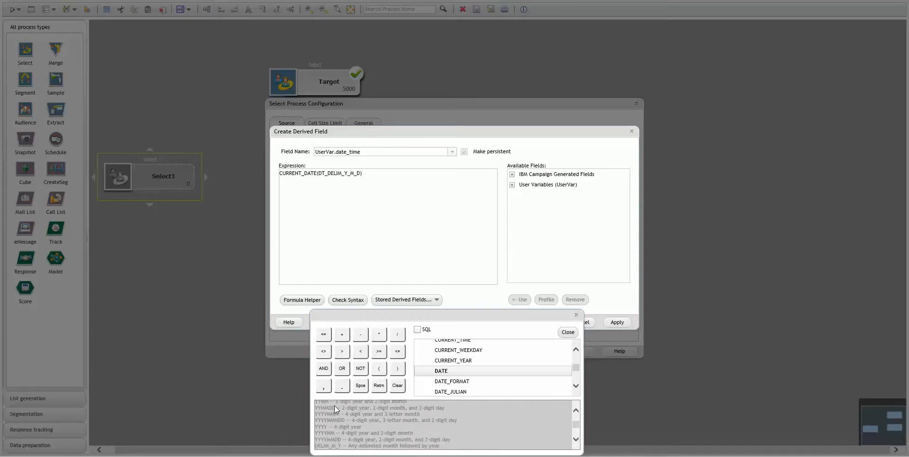
{"action": "scroll", "coordinate": [323, 430], "scroll_direction": "down", "scroll_amount": 4}
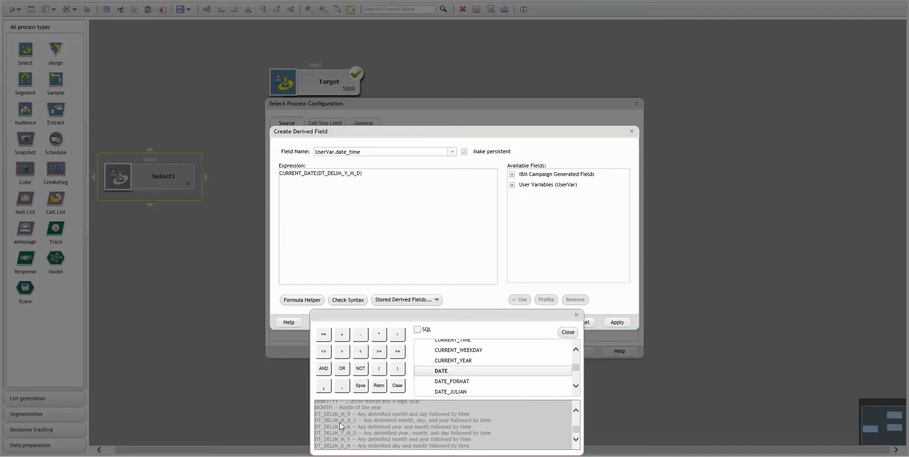
{"action": "scroll", "coordinate": [359, 425], "scroll_direction": "down", "scroll_amount": 1}
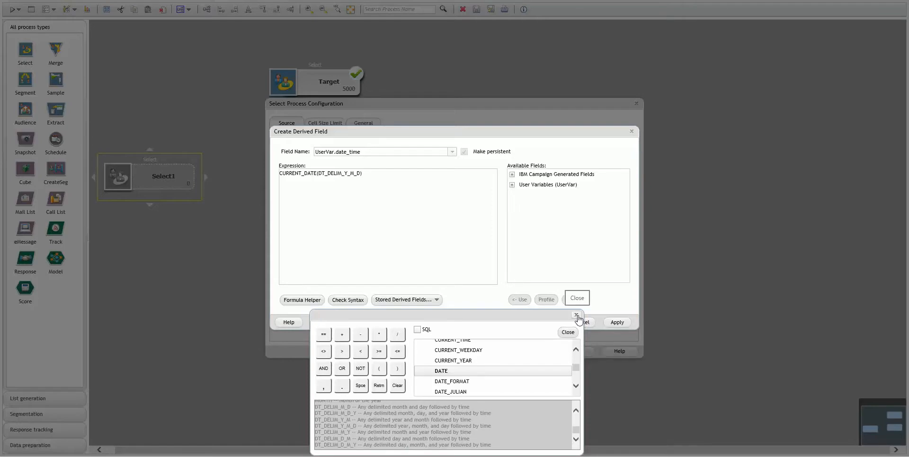
{"action": "left_click", "coordinate": [576, 316]}
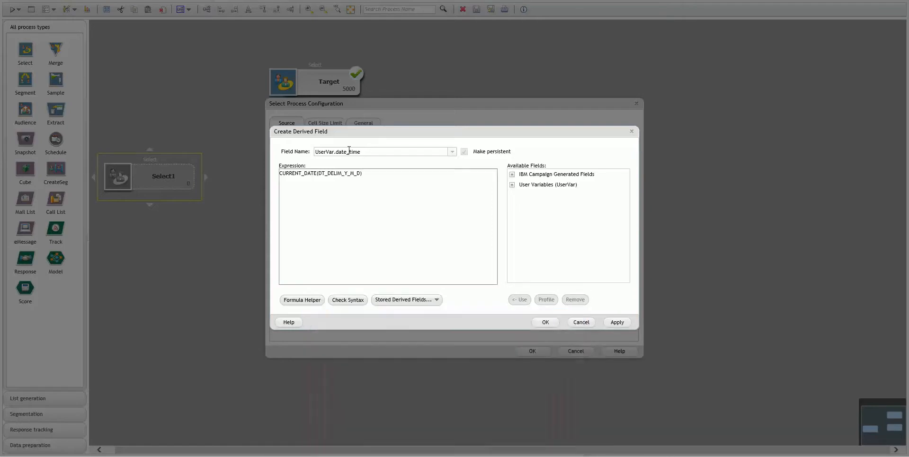
- Apply the derived field and profile UserVar.date_time to check the value it produces
{"action": "left_click", "coordinate": [619, 323]}
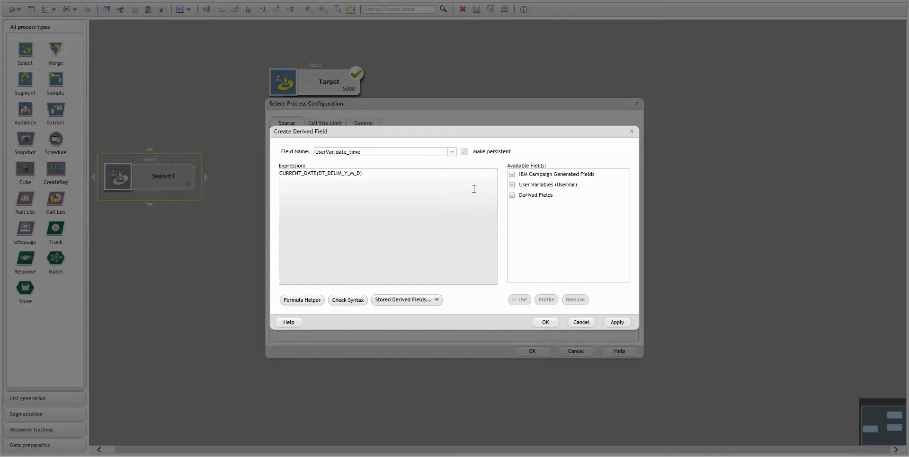
{"action": "left_click", "coordinate": [511, 195]}
{"action": "left_click", "coordinate": [540, 208]}
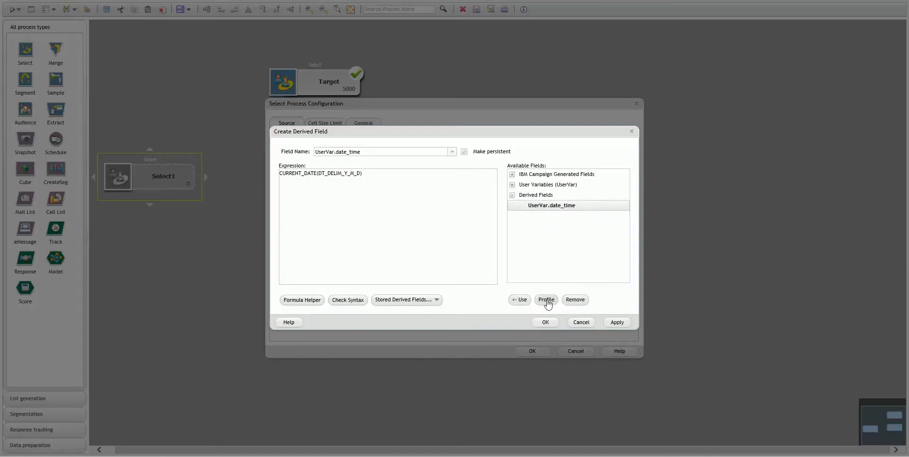
{"action": "left_click", "coordinate": [546, 300]}
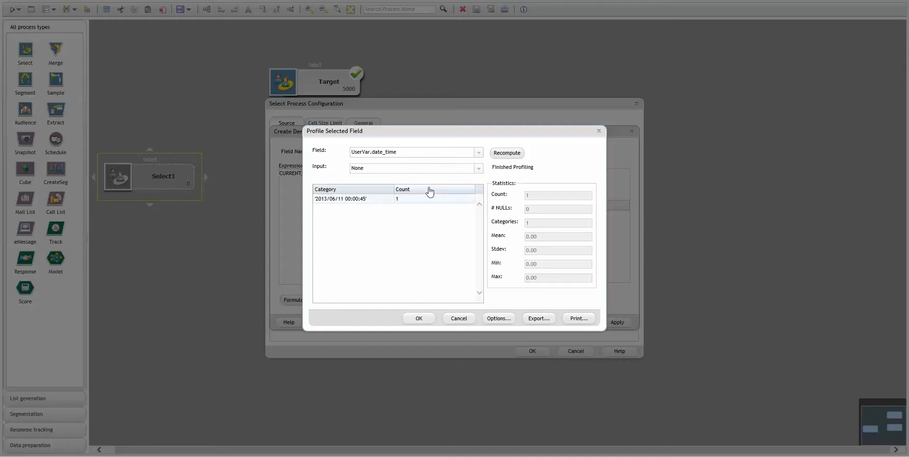
{"action": "left_click", "coordinate": [599, 131]}
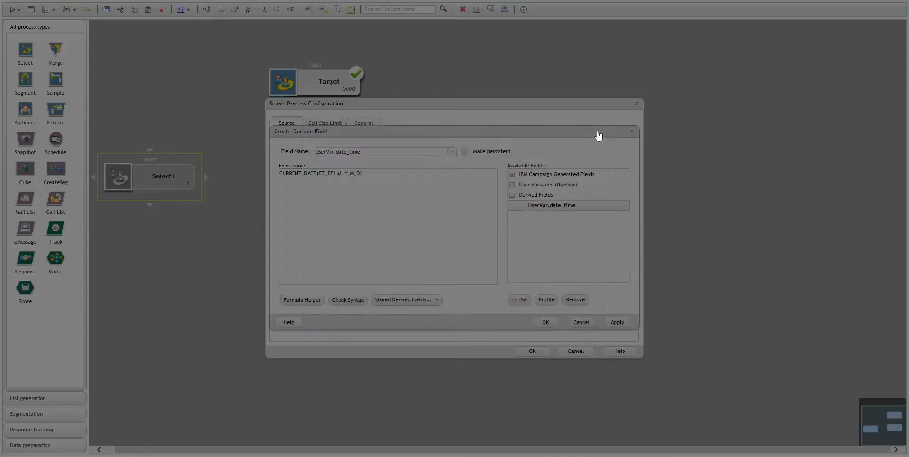
- Insert DATE_FORMAT( in front of the CURRENT_DATE expression
{"action": "left_click", "coordinate": [445, 210]}
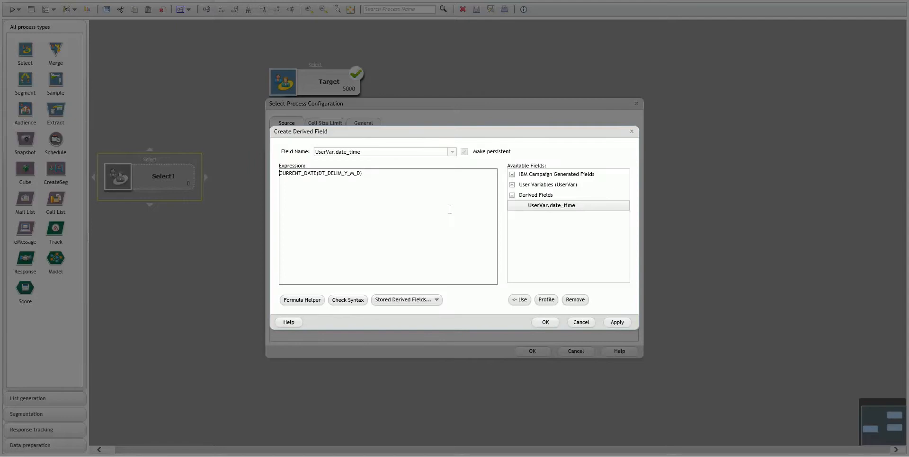
{"action": "type", "text": "D"}
{"action": "type", "text": "ATE_"}
{"action": "type", "text": "FOR"}
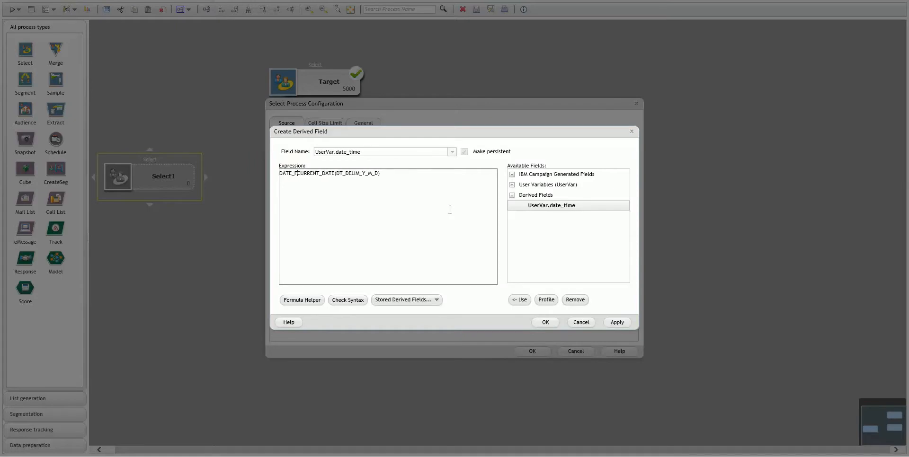
{"action": "type", "text": "MAT("}
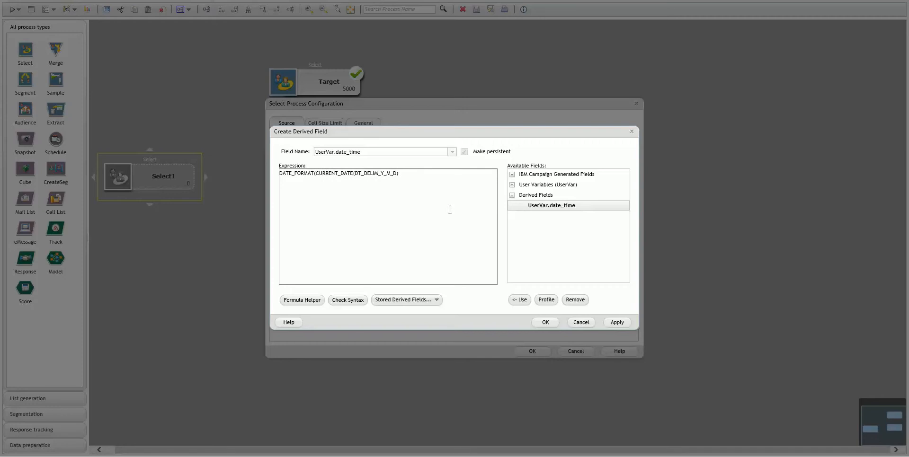
- Look up the DATE_FORMAT macro's description in the Formula Helper
{"action": "left_click", "coordinate": [302, 300]}
{"action": "left_click_drag", "start_coordinate": [491, 160], "coordinate": [488, 314]}
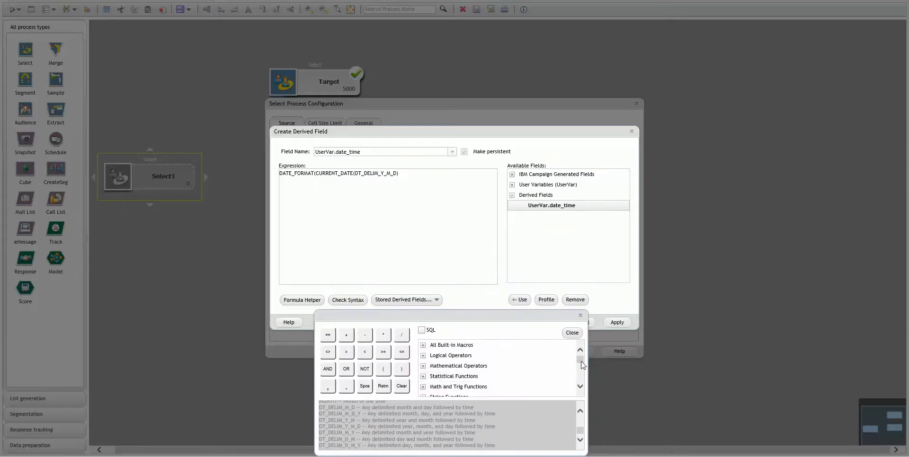
{"action": "scroll", "coordinate": [583, 371], "scroll_direction": "down", "scroll_amount": 5}
{"action": "scroll", "coordinate": [583, 371], "scroll_direction": "down", "scroll_amount": 1}
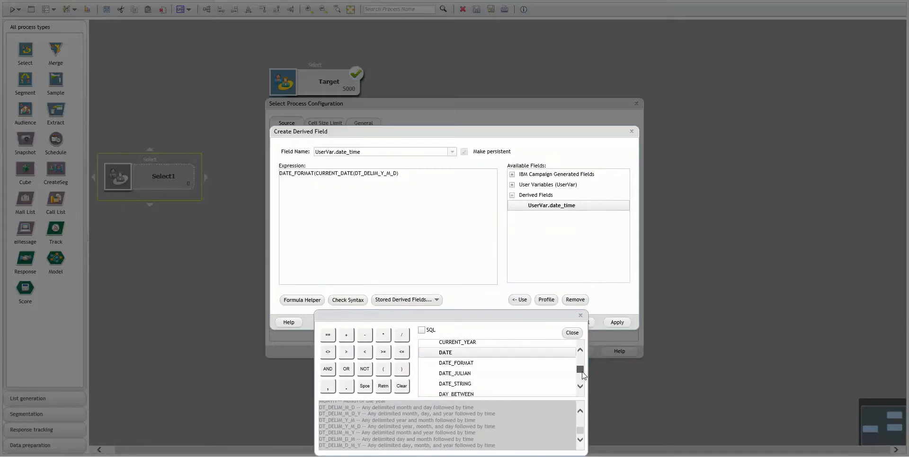
{"action": "left_click", "coordinate": [473, 363]}
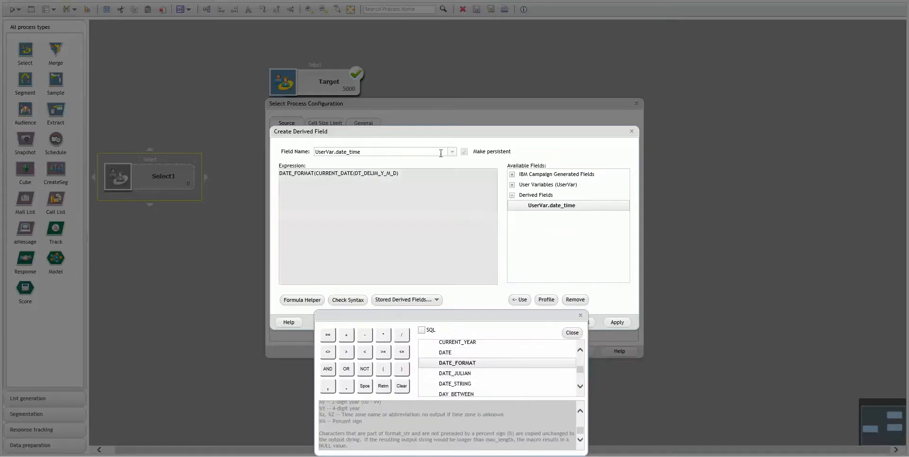
- Add DT_DELIM_Y_M_D as the second argument of DATE_FORMAT, after the CURRENT_DATE(DT_DELIM_Y_M_D) expression
{"action": "left_click", "coordinate": [408, 175]}
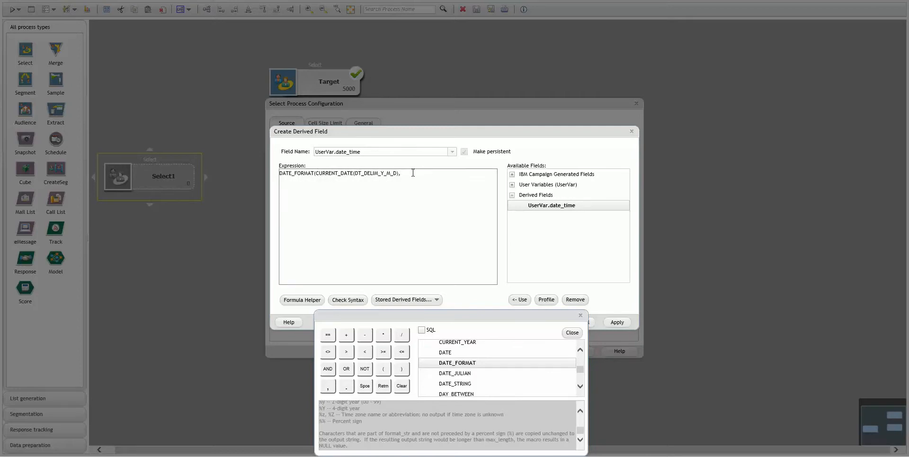
{"action": "double_click", "coordinate": [396, 174]}
{"action": "key", "text": "ctrl+c"}
{"action": "left_click", "coordinate": [416, 172]}
{"action": "key", "text": "ctrl+v"}
- Complete the DATE_FORMAT expression with the output format '%Y%m%d_%H%M%S', consulting the macro's format codes, and close the Formula Helper
{"action": "scroll", "coordinate": [579, 429], "scroll_direction": "up", "scroll_amount": 3}
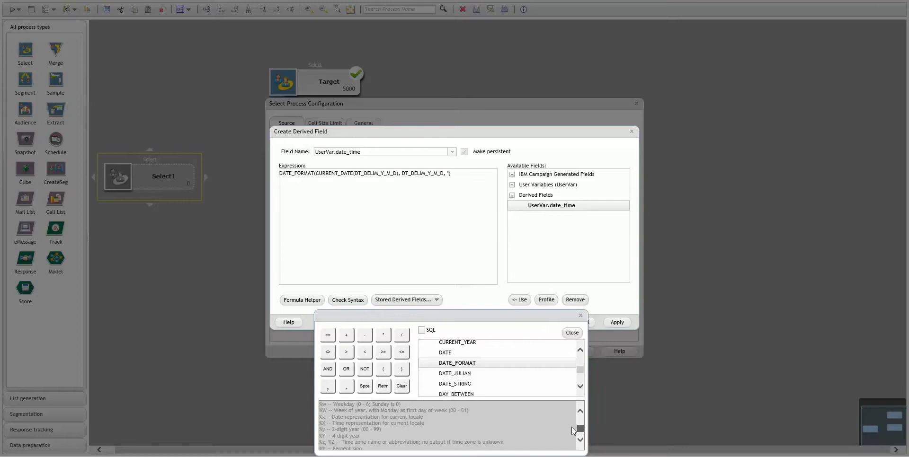
{"action": "scroll", "coordinate": [325, 424], "scroll_direction": "up", "scroll_amount": 3}
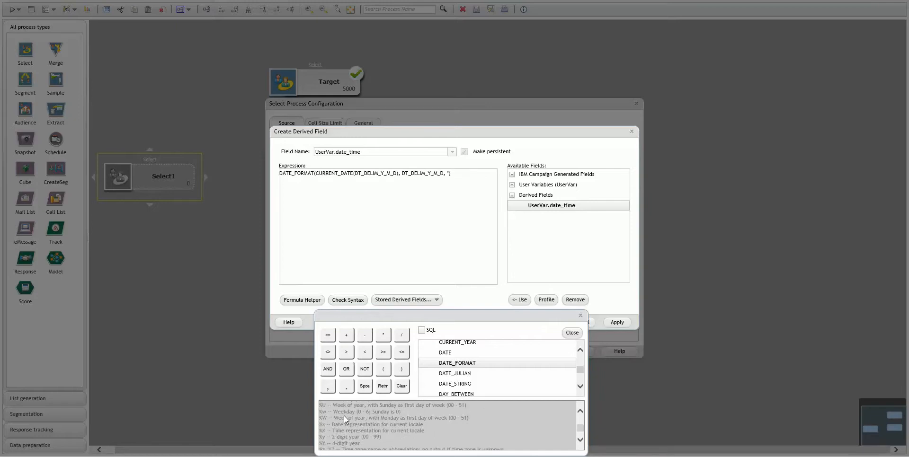
{"action": "left_click", "coordinate": [484, 175]}
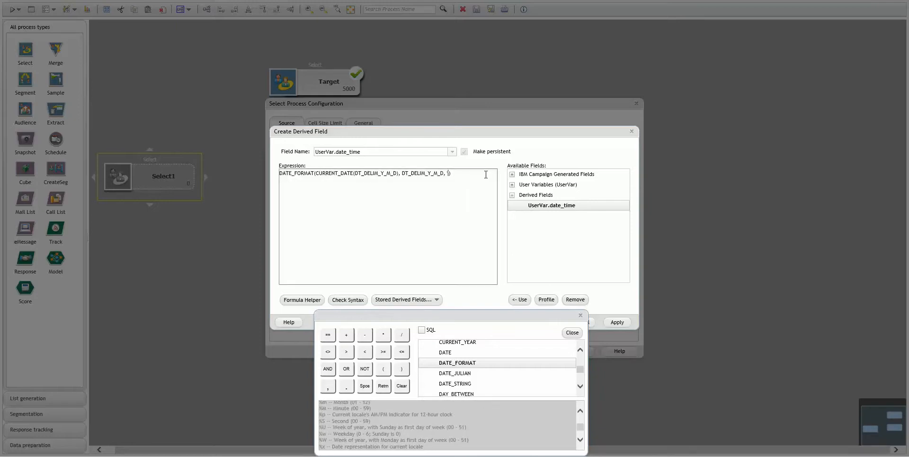
{"action": "type", "text": "%y"}
{"action": "key", "text": "BackSpace"}
{"action": "type", "text": "Y%m%d_"}
{"action": "type", "text": "%H%M%S')"}
{"action": "left_click", "coordinate": [572, 333]}
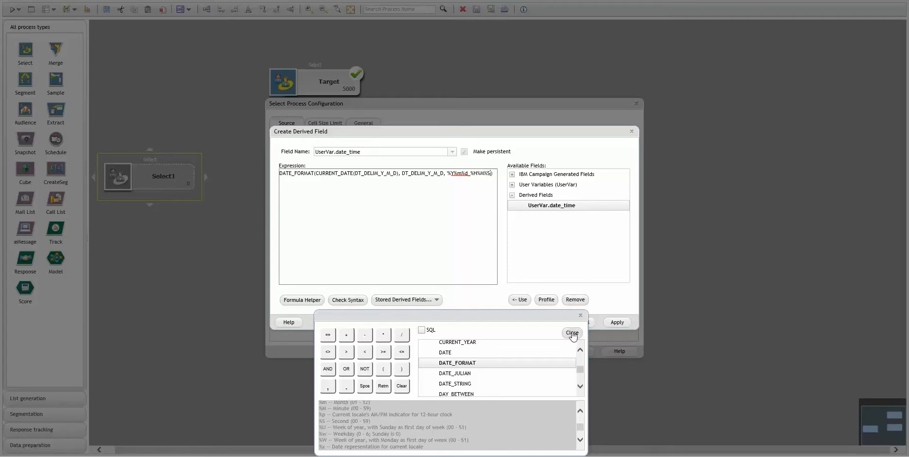
- Apply the new expression over the old UserVar.date_time definition and profile the field twice to check its output
{"action": "left_click", "coordinate": [612, 323]}
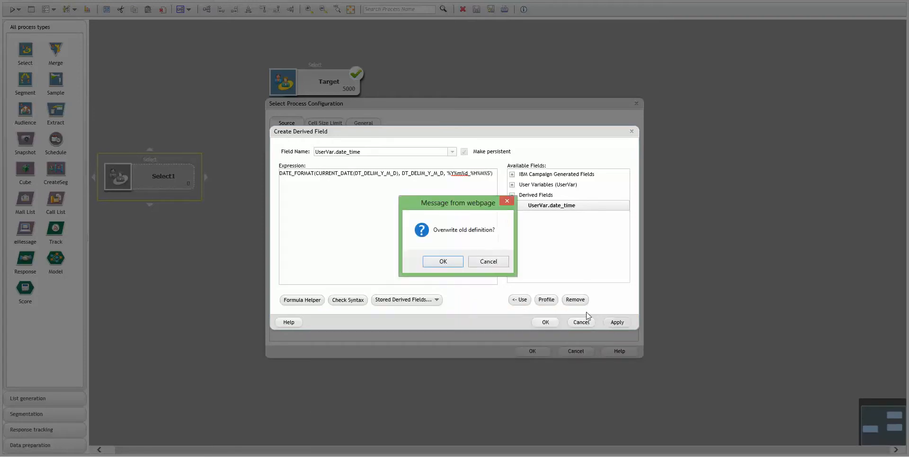
{"action": "left_click", "coordinate": [443, 262]}
{"action": "left_click", "coordinate": [511, 195]}
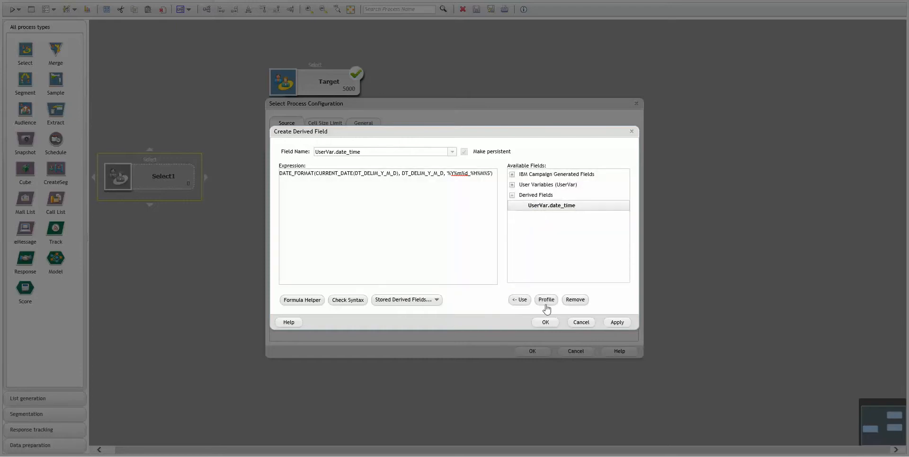
{"action": "left_click", "coordinate": [545, 300]}
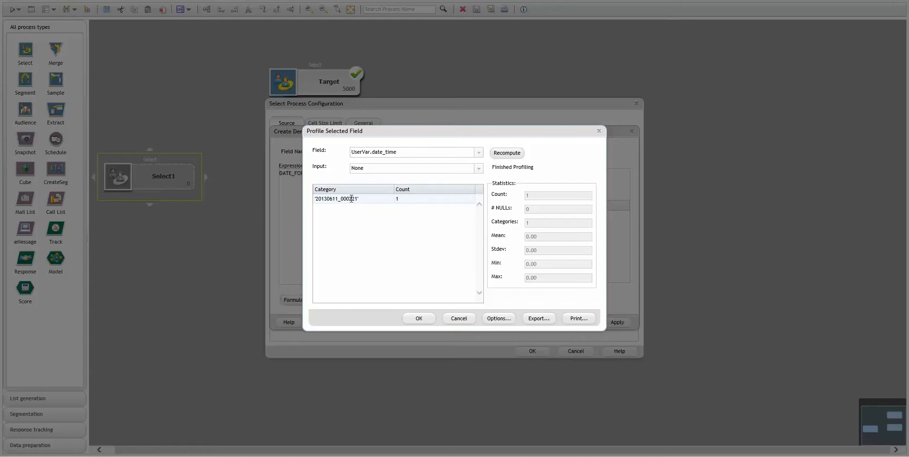
{"action": "left_click", "coordinate": [416, 319]}
{"action": "left_click", "coordinate": [547, 302]}
{"action": "left_click", "coordinate": [419, 318]}
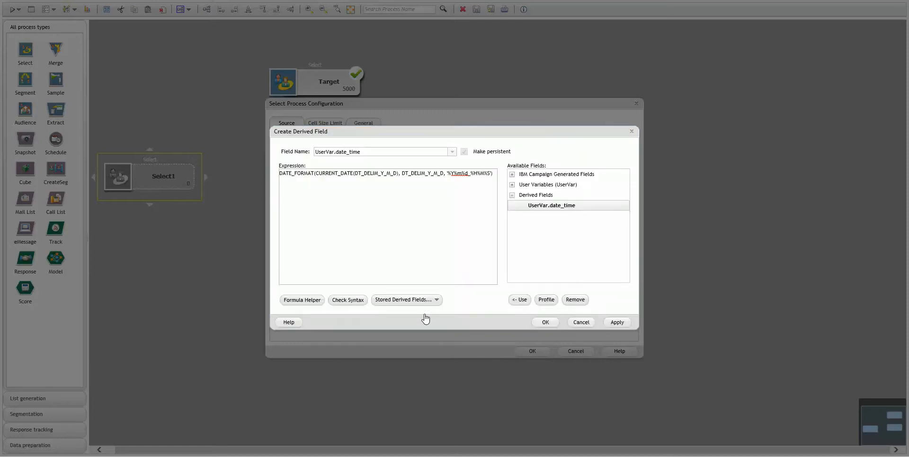
- Confirm the UserVar.date_time derived field and return to the Select process configuration
{"action": "left_click", "coordinate": [420, 251]}
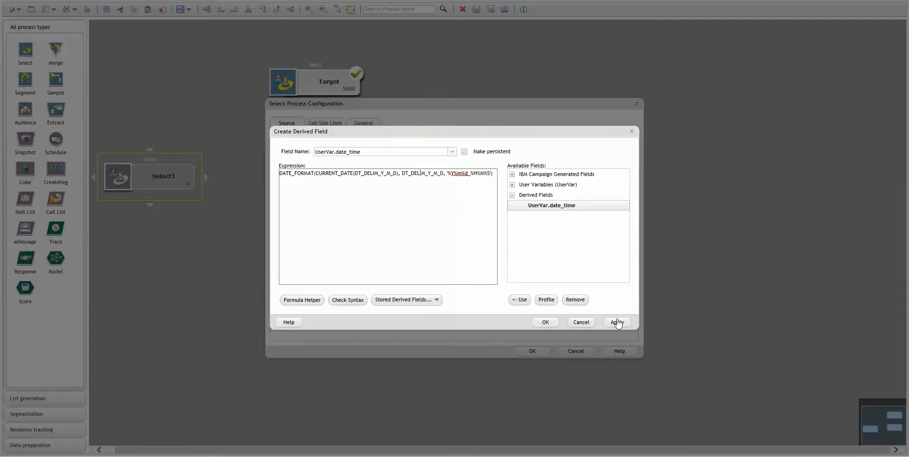
{"action": "left_click", "coordinate": [542, 323]}
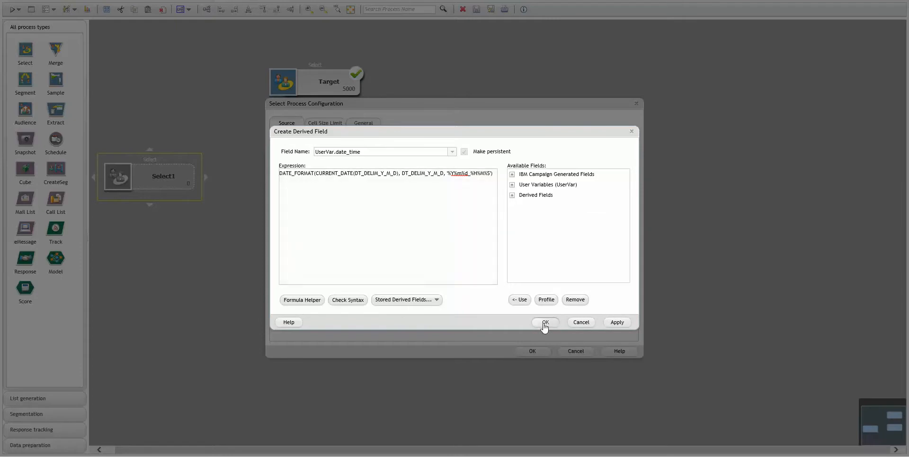
{"action": "left_click", "coordinate": [544, 323]}
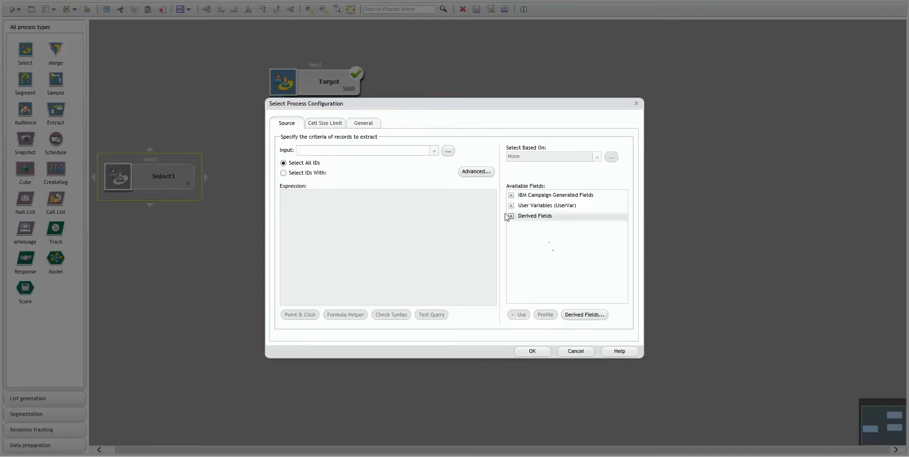
- Choose Select IDs With for Select1, look through the available input tables, and switch the criteria to free-text query entry
{"action": "left_click", "coordinate": [284, 173]}
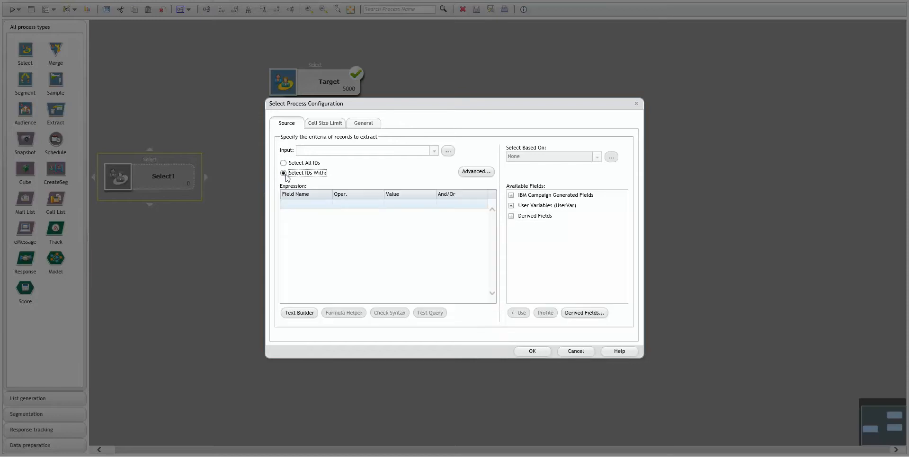
{"action": "left_click", "coordinate": [375, 151]}
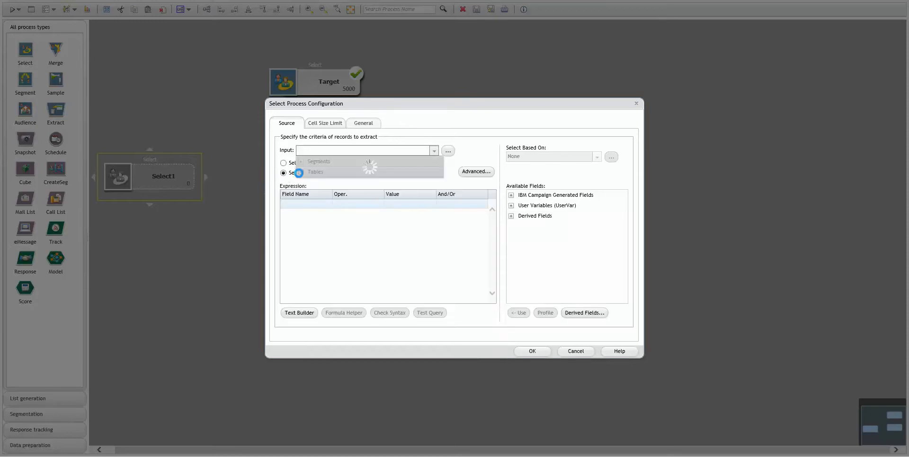
{"action": "left_click", "coordinate": [301, 172]}
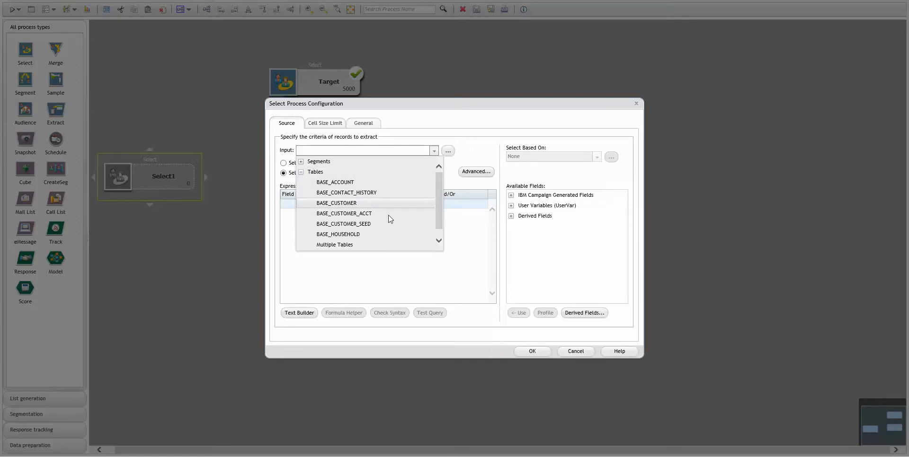
{"action": "left_click", "coordinate": [465, 145]}
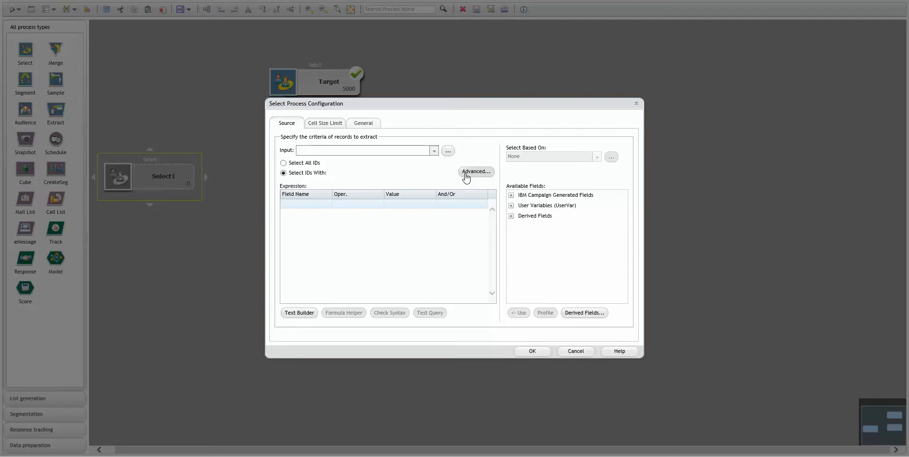
{"action": "left_click", "coordinate": [303, 313]}
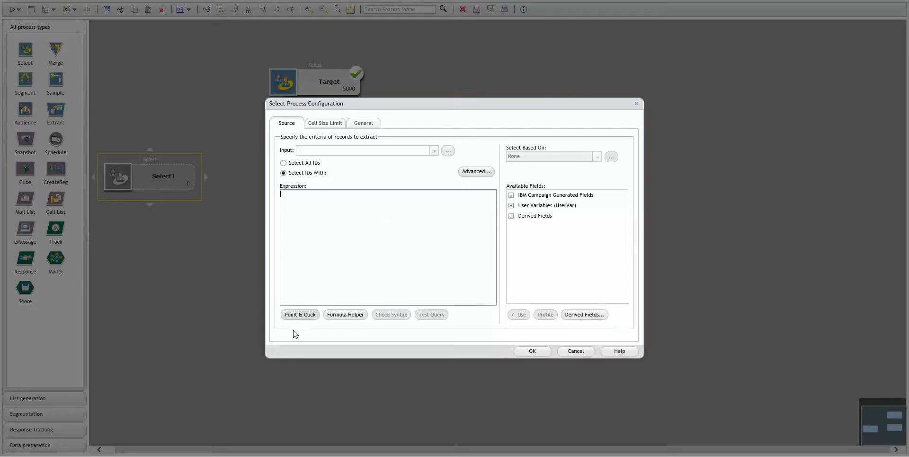
- Set the raw SQL database to SYSTEM_TABLES in the advanced settings, leaving raw SQL record selection switched off
{"action": "left_click", "coordinate": [471, 172]}
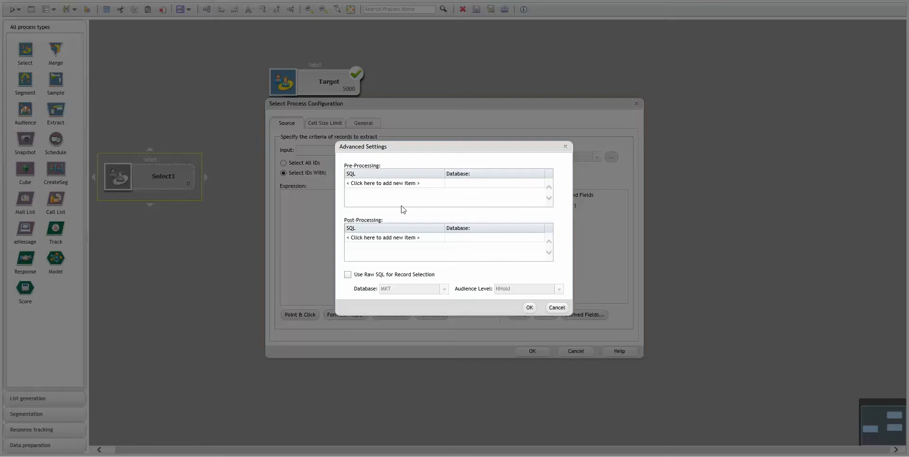
{"action": "left_click", "coordinate": [349, 274]}
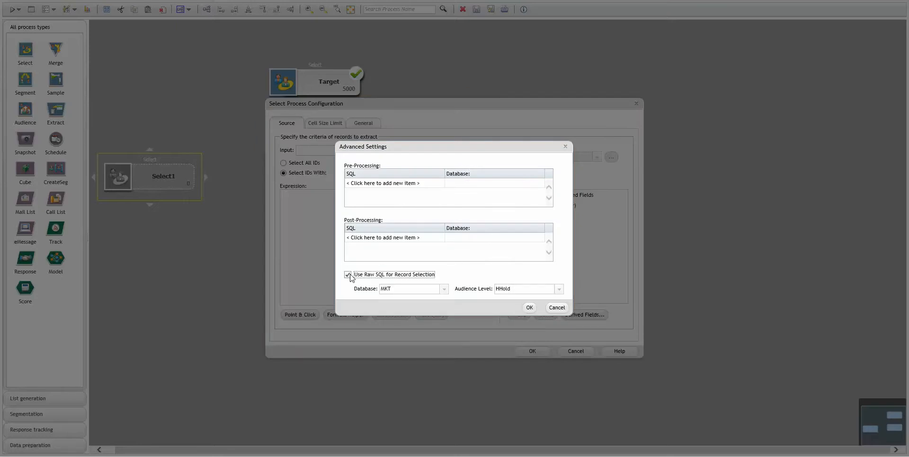
{"action": "left_click", "coordinate": [401, 292]}
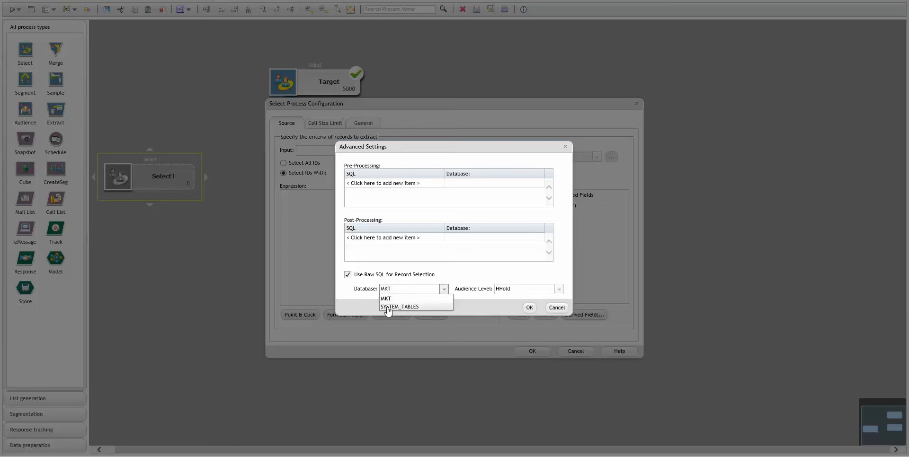
{"action": "left_click", "coordinate": [387, 307]}
{"action": "left_click", "coordinate": [405, 275]}
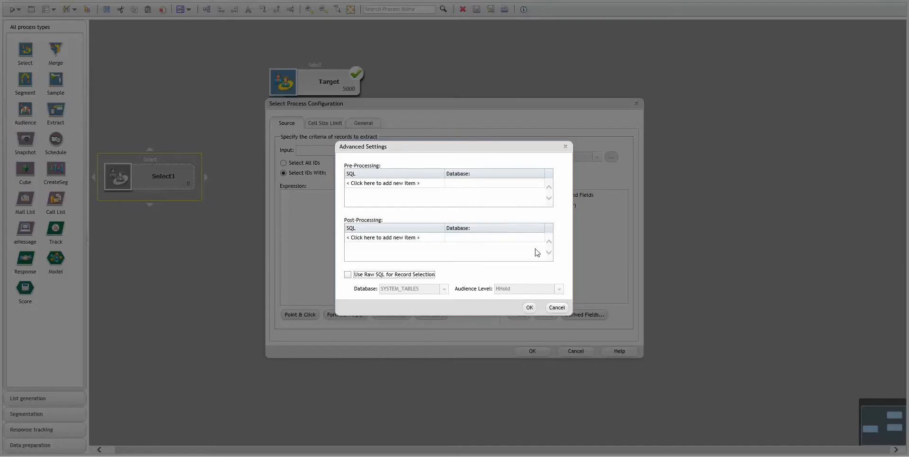
{"action": "left_click", "coordinate": [530, 308]}
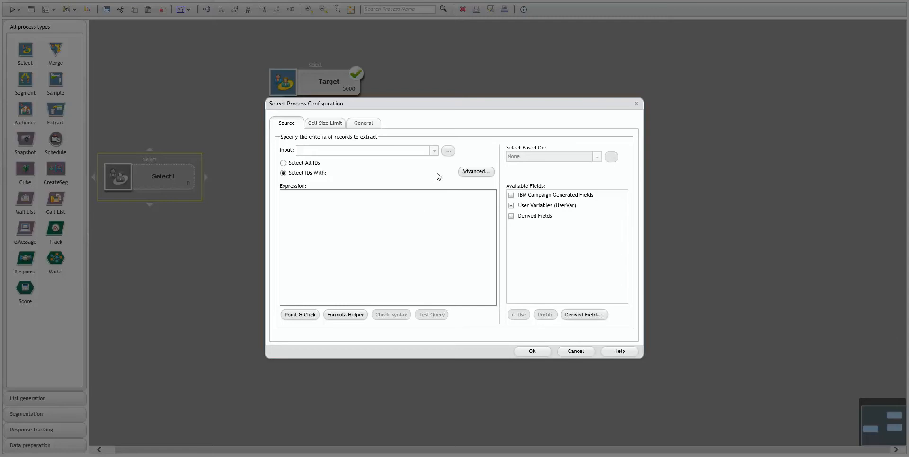
- Enter SELECT 1 FROM SYSIBM.SYSDUMMY1 as Select1's expression and enable raw SQL for its record selection
{"action": "key", "text": "ctrl+v"}
{"action": "left_click", "coordinate": [535, 351]}
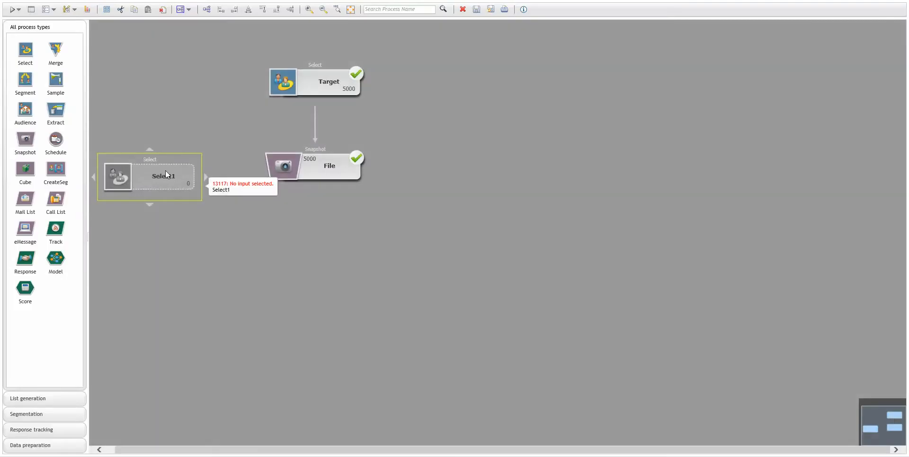
{"action": "double_click", "coordinate": [172, 166]}
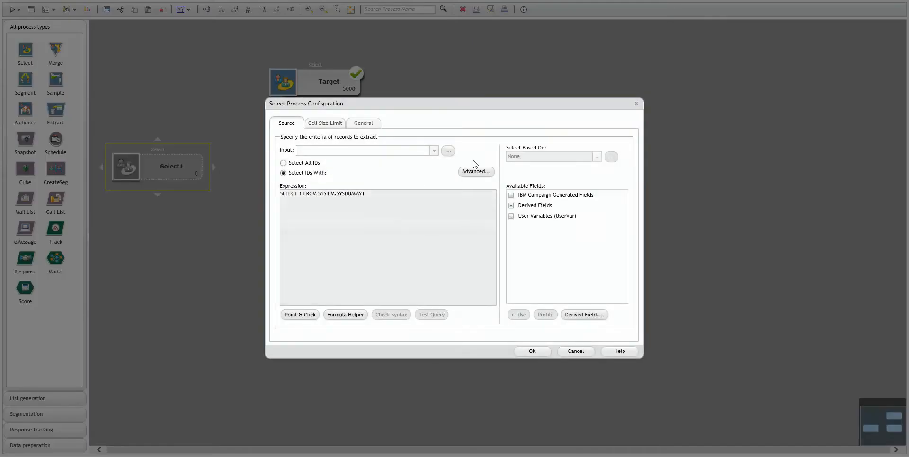
{"action": "left_click", "coordinate": [474, 173]}
{"action": "left_click", "coordinate": [376, 276]}
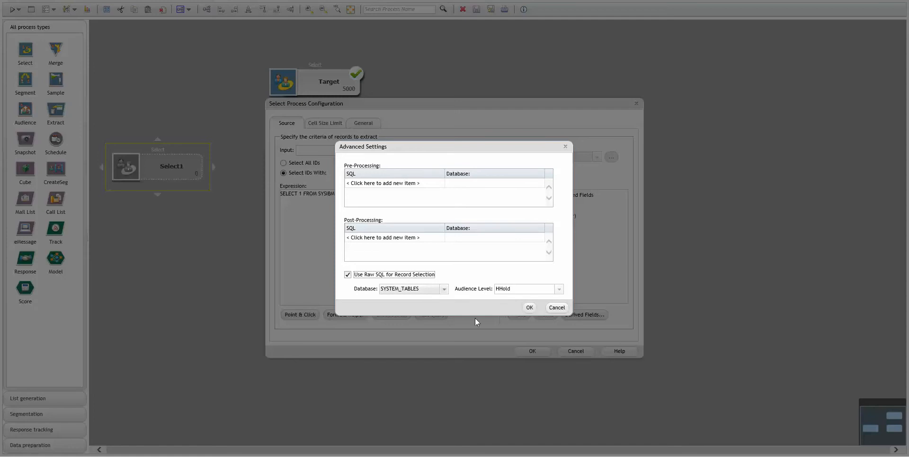
{"action": "left_click", "coordinate": [528, 308]}
{"action": "left_click", "coordinate": [530, 352]}
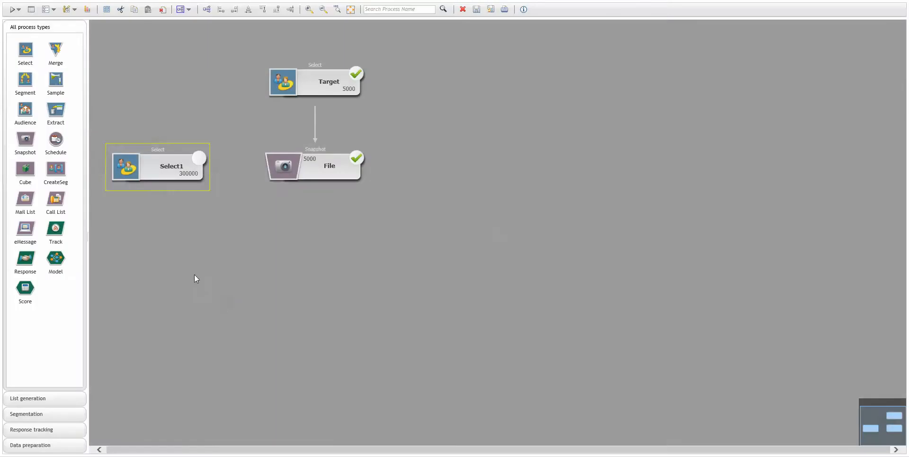
- Test run the branch of the Select1 process
{"action": "right_click", "coordinate": [168, 175]}
{"action": "mouse_move", "coordinate": [199, 203]}
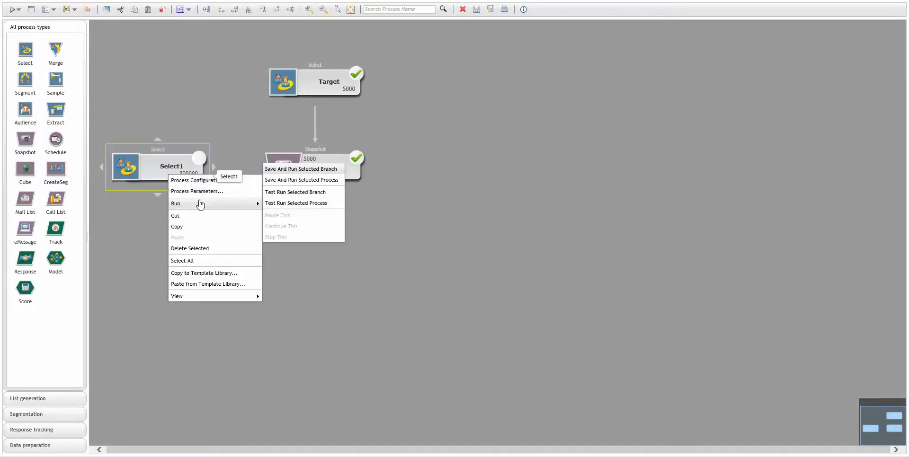
{"action": "left_click", "coordinate": [290, 191]}
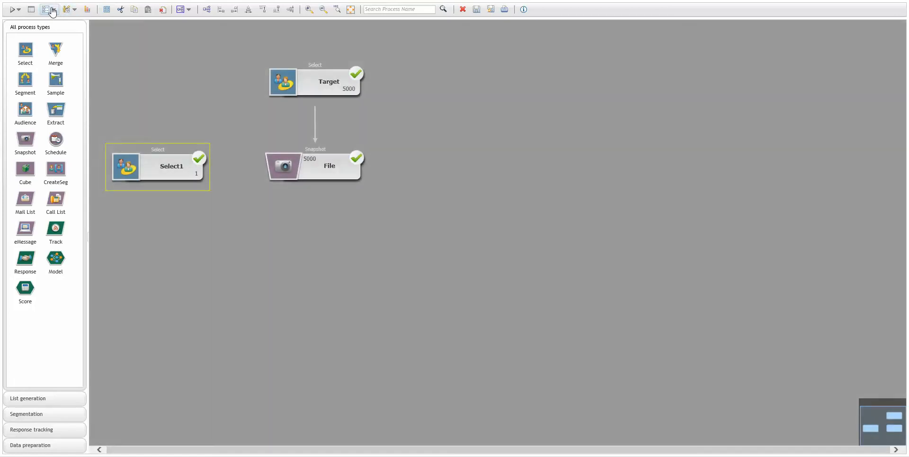
- Check the current value of date_time in the flowchart's user variables and close the list
{"action": "left_click", "coordinate": [53, 11]}
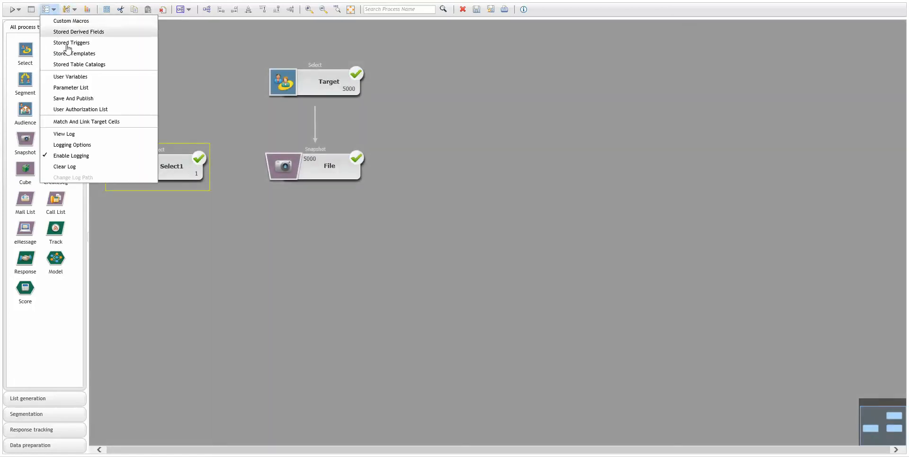
{"action": "left_click", "coordinate": [85, 78]}
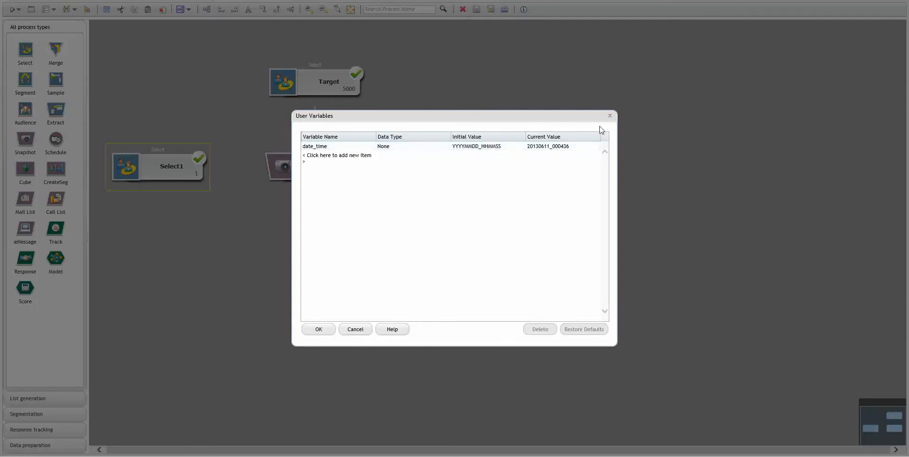
{"action": "left_click", "coordinate": [610, 116]}
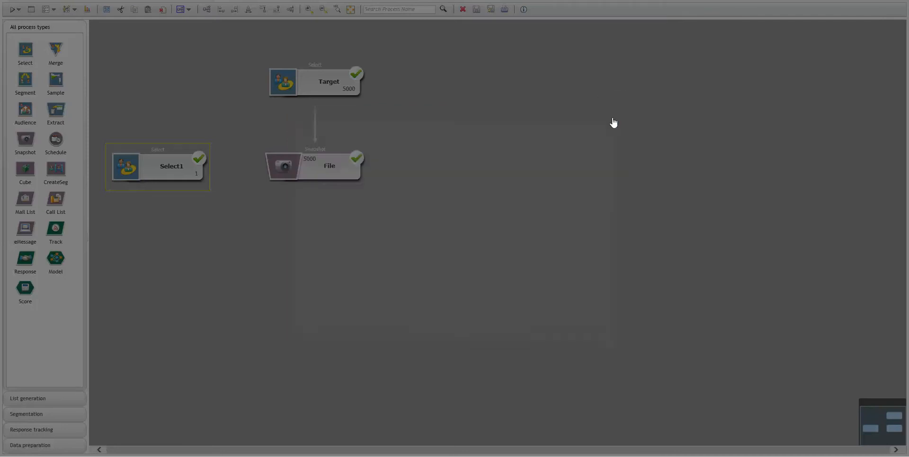
- Shift Select1 slightly towards the File snapshot process and connect it to that snapshot
{"action": "left_click_drag", "start_coordinate": [210, 165], "coordinate": [222, 166]}
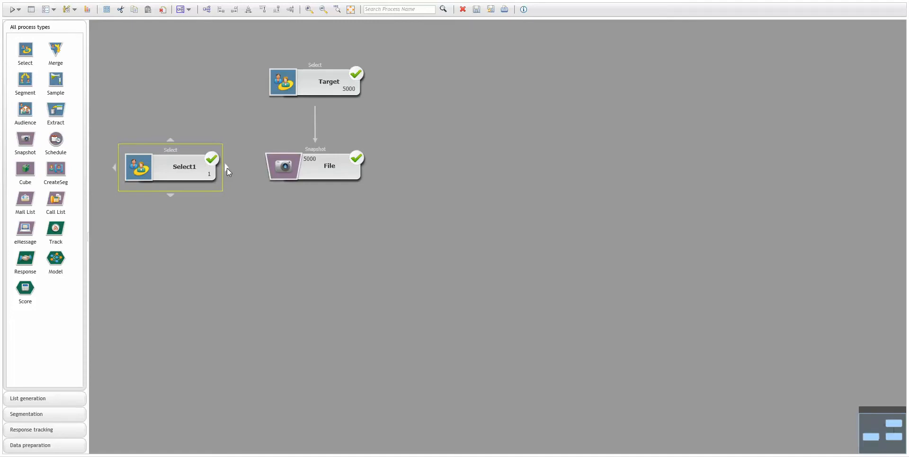
{"action": "left_click_drag", "start_coordinate": [226, 169], "coordinate": [317, 168]}
- Append _<UserVar.date_time> to the File snapshot's export file name before .csv and save the configuration, accepting the loss of run results
{"action": "double_click", "coordinate": [306, 166]}
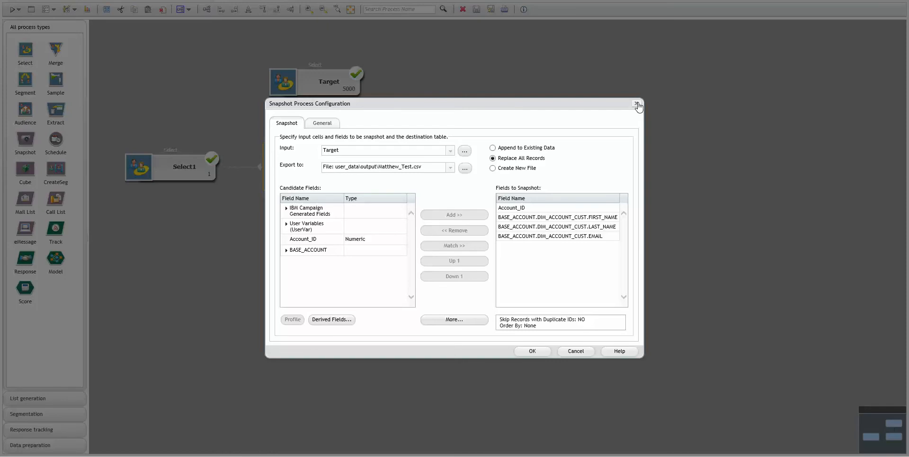
{"action": "left_click", "coordinate": [464, 168]}
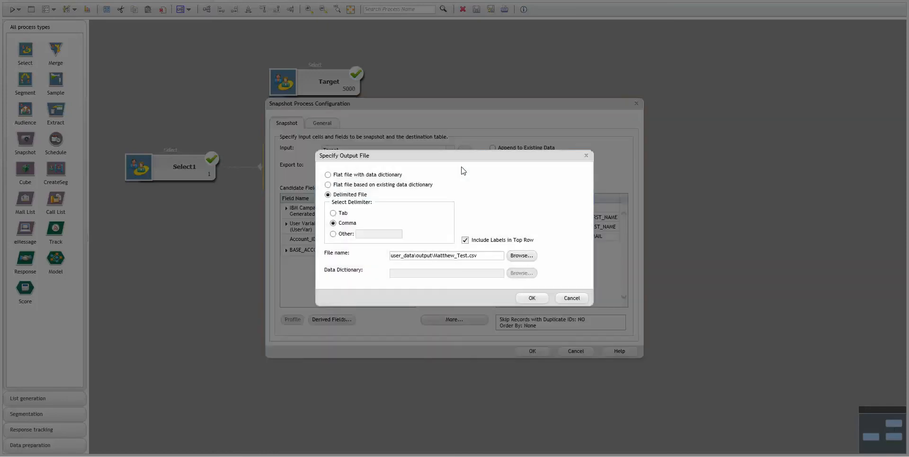
{"action": "left_click", "coordinate": [432, 257]}
{"action": "left_click", "coordinate": [432, 256]}
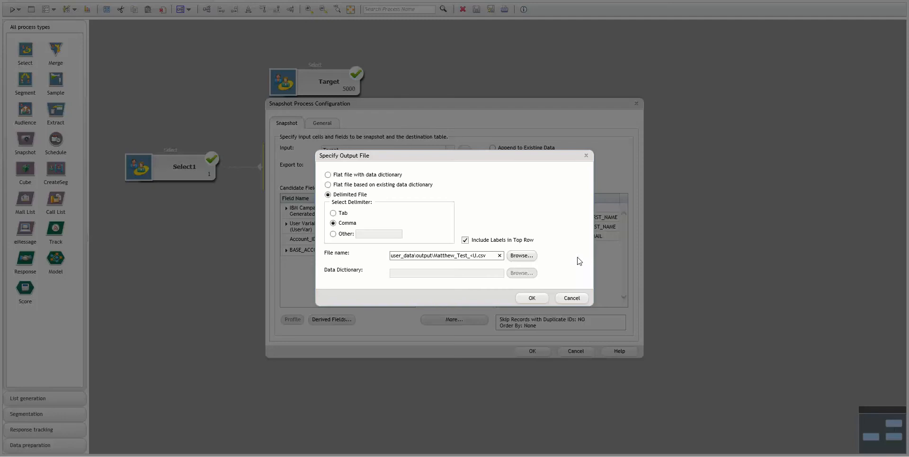
{"action": "type", "text": "serVar.d"}
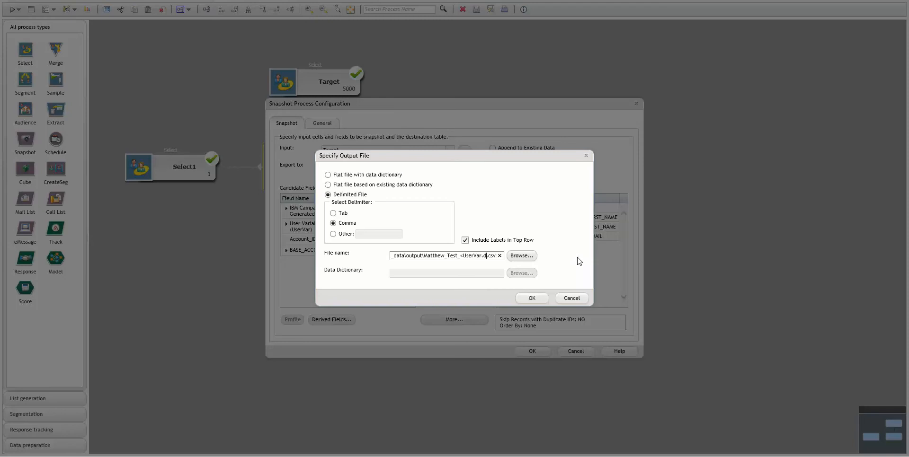
{"action": "type", "text": "ate_"}
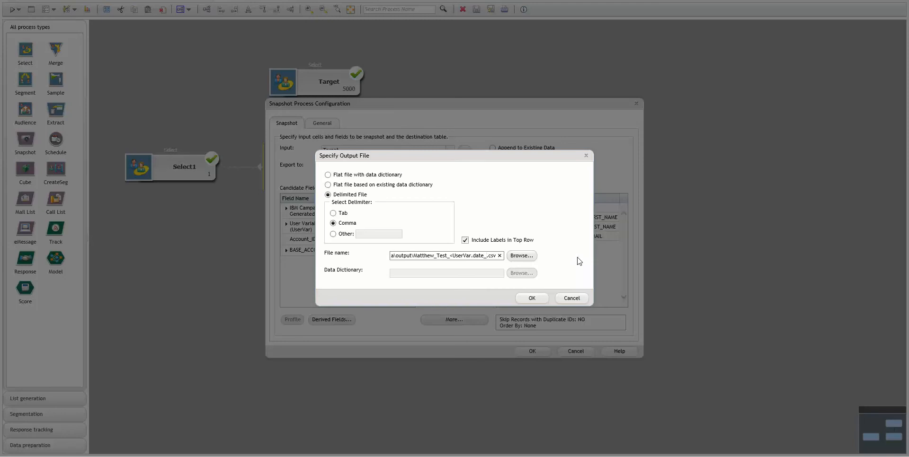
{"action": "type", "text": "time>"}
{"action": "left_click", "coordinate": [528, 298]}
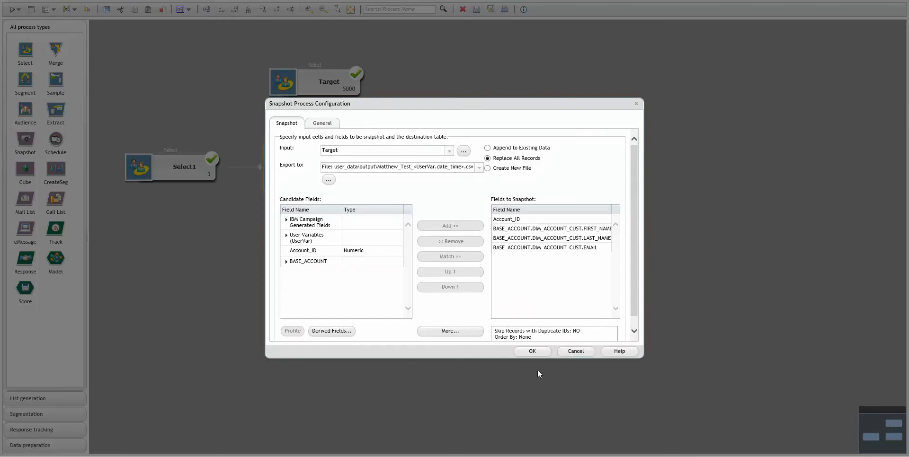
{"action": "left_click", "coordinate": [533, 352]}
{"action": "left_click", "coordinate": [540, 354]}
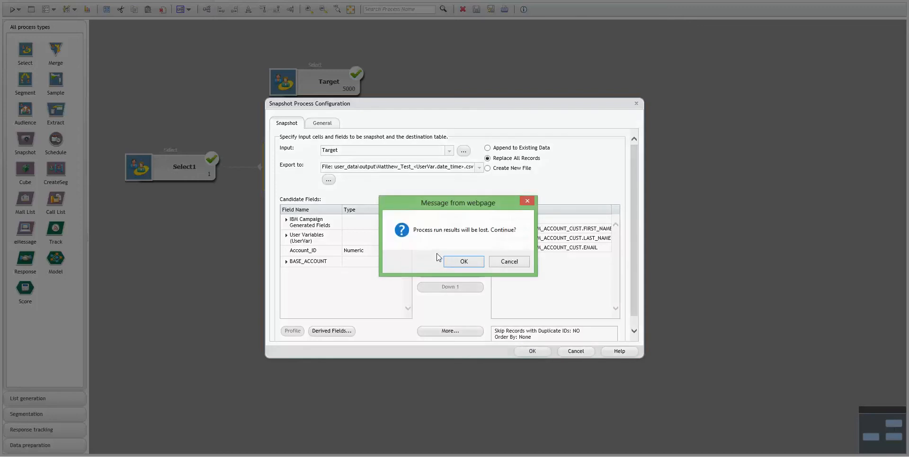
{"action": "left_click", "coordinate": [458, 262]}
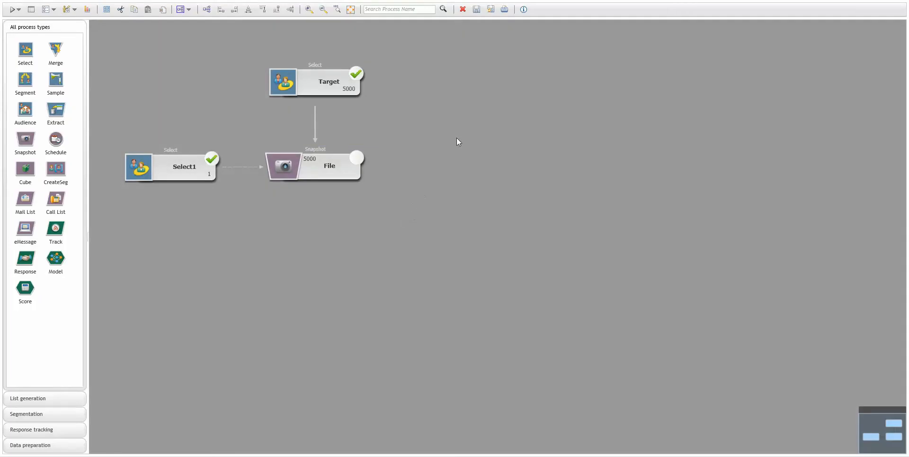
- Save and run the flowchart, accepting the loss of the previous run results
{"action": "left_click", "coordinate": [15, 9]}
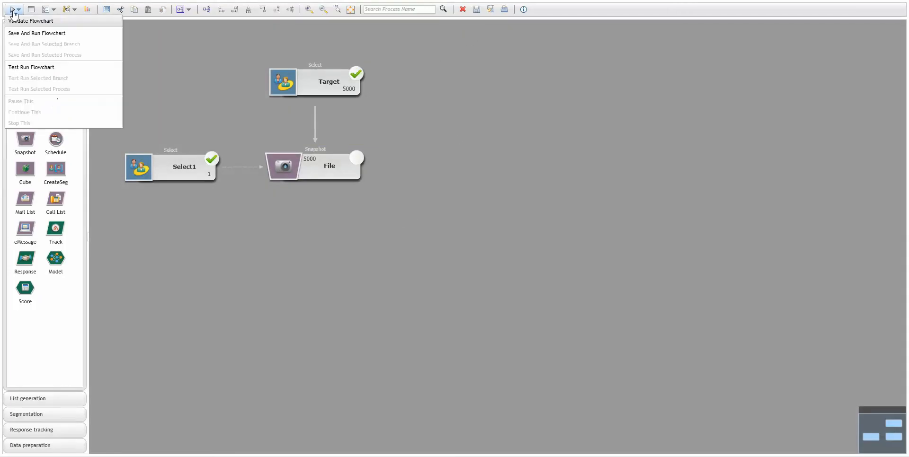
{"action": "left_click", "coordinate": [25, 34]}
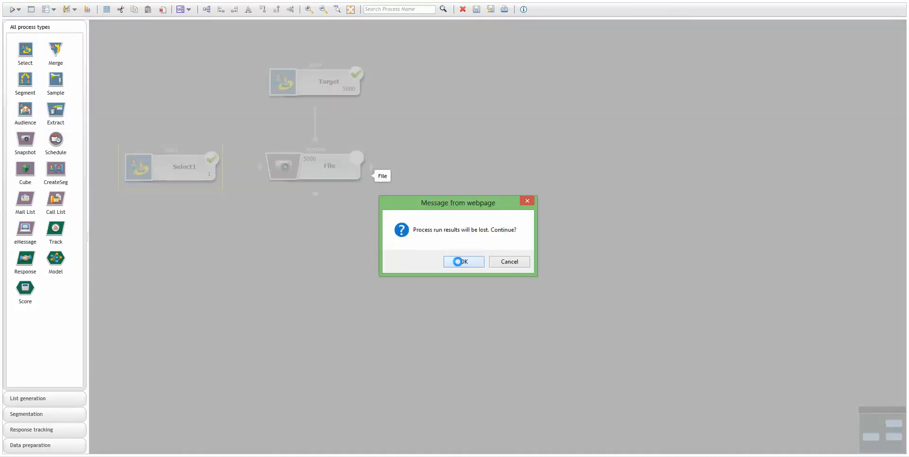
{"action": "left_click", "coordinate": [463, 262]}
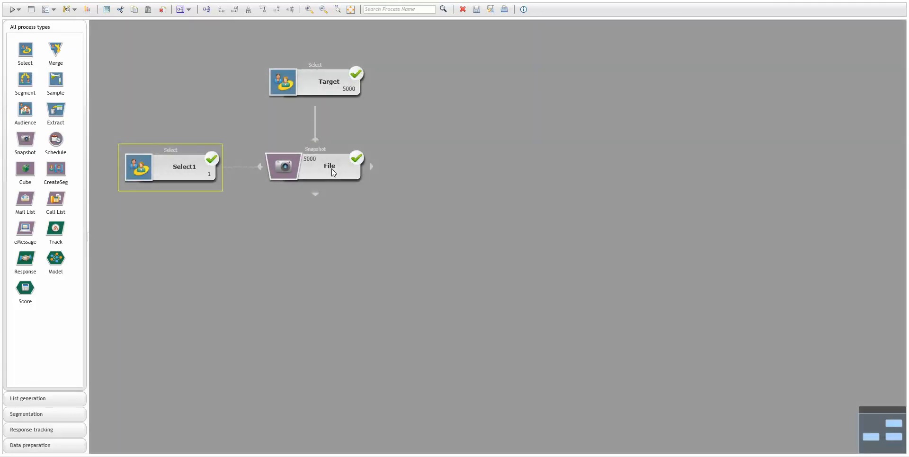
- Browse the File snapshot's output directory with all file types shown to check the exported file's name, then close the dialogs without changes
{"action": "double_click", "coordinate": [332, 169]}
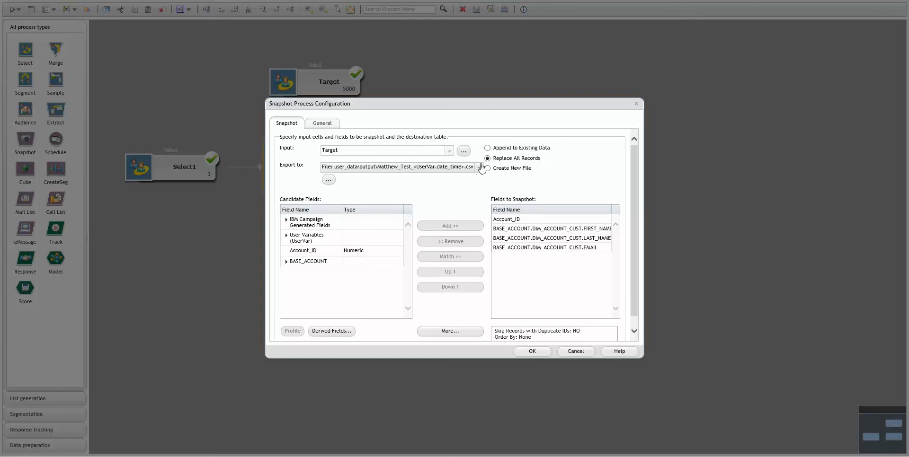
{"action": "left_click", "coordinate": [329, 181]}
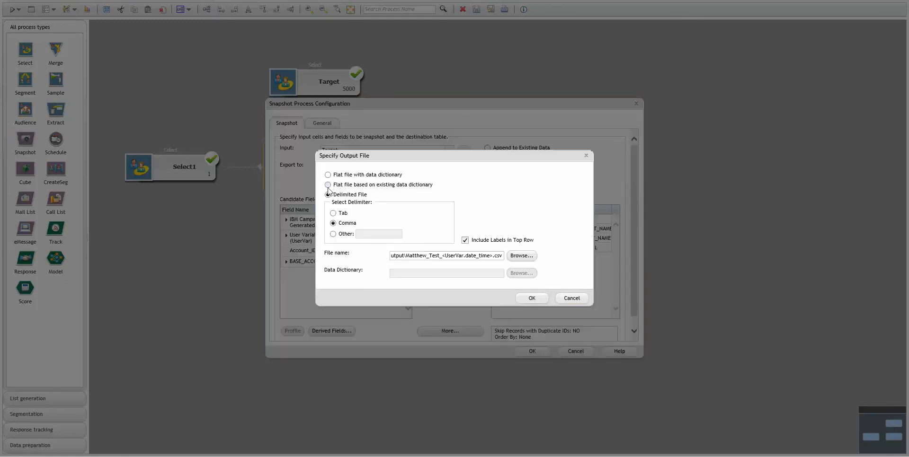
{"action": "left_click", "coordinate": [516, 257]}
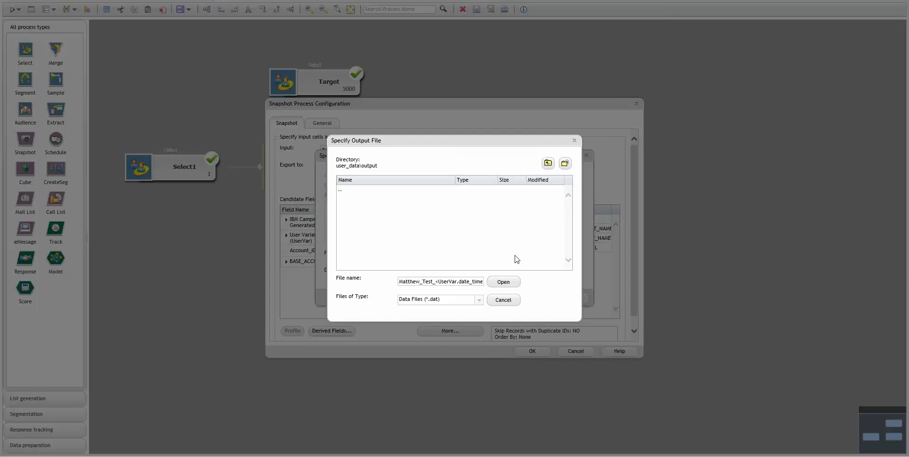
{"action": "left_click", "coordinate": [478, 303]}
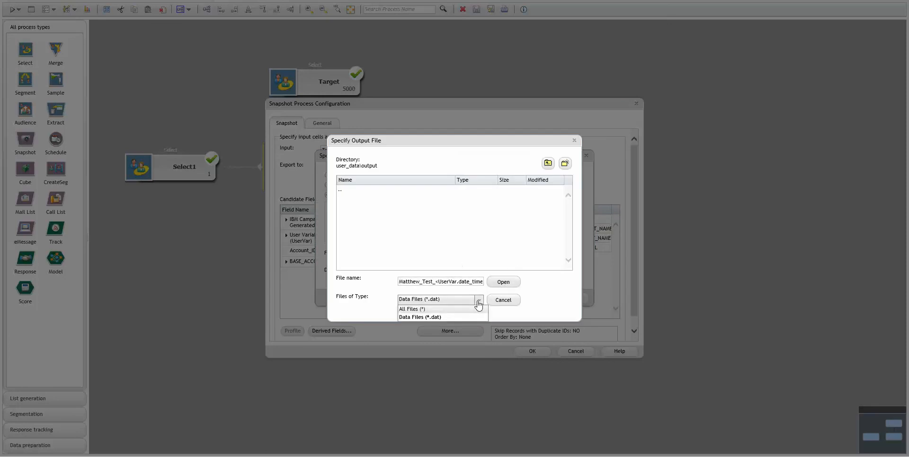
{"action": "left_click", "coordinate": [445, 311]}
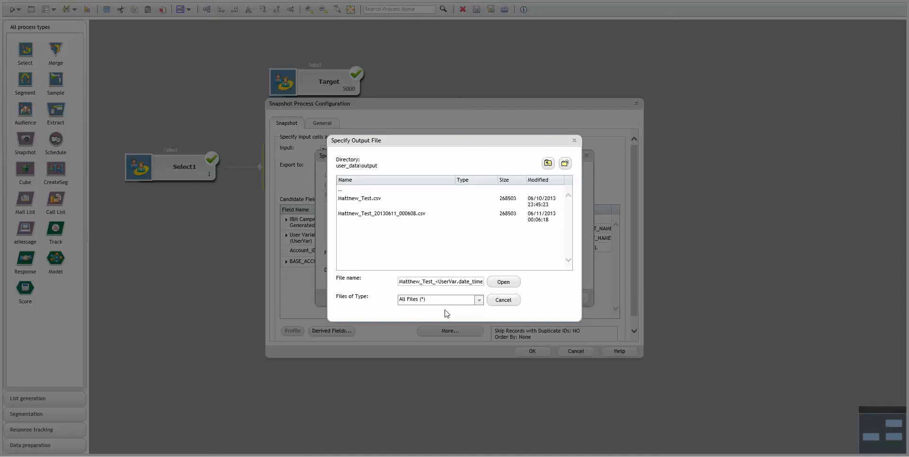
{"action": "left_click", "coordinate": [383, 213]}
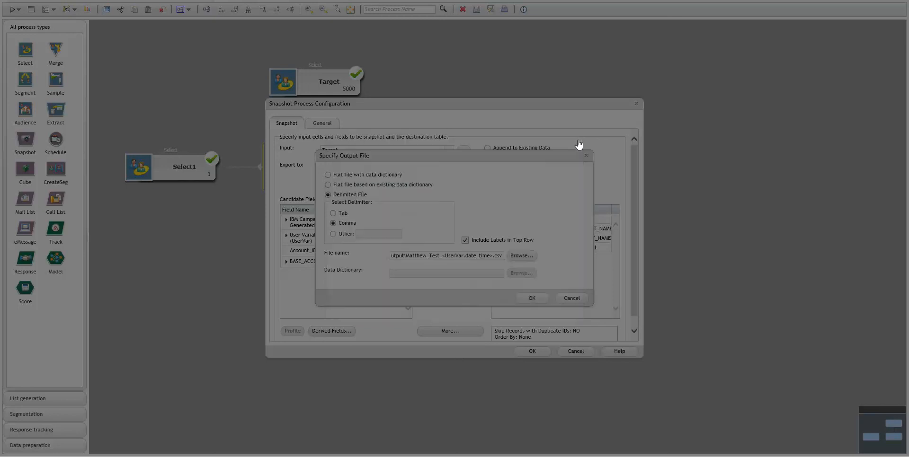
{"action": "left_click", "coordinate": [574, 140]}
{"action": "left_click", "coordinate": [587, 159]}
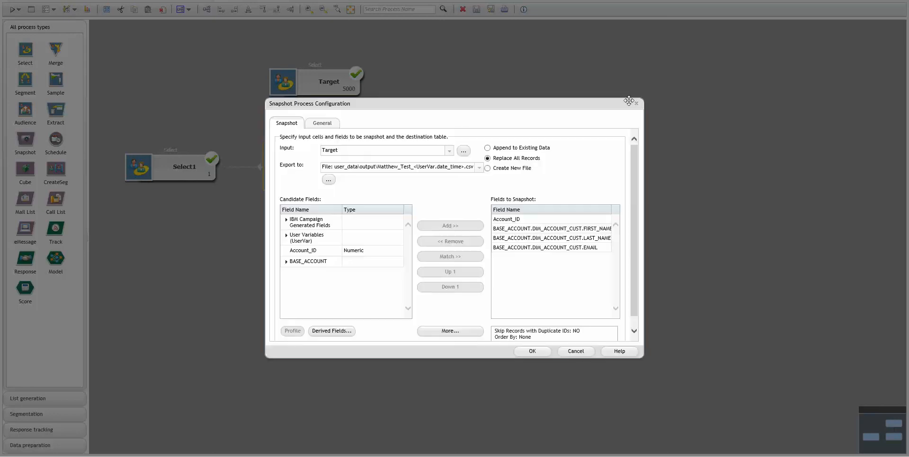
{"action": "left_click", "coordinate": [637, 105]}
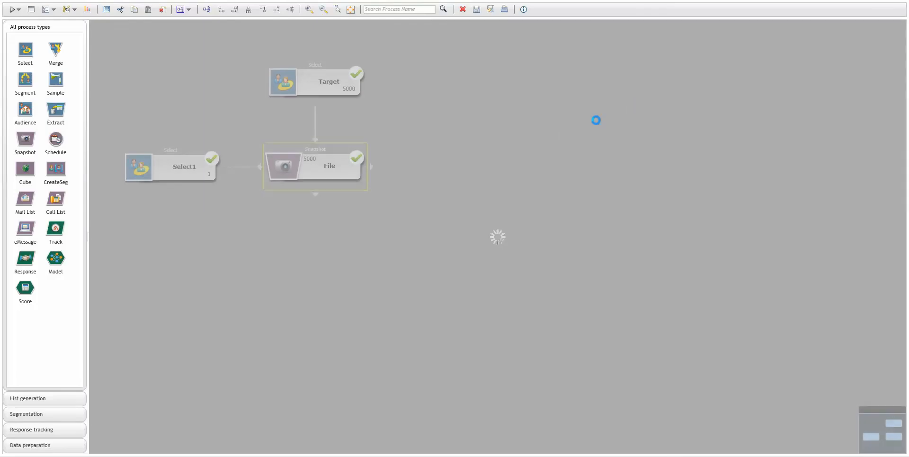